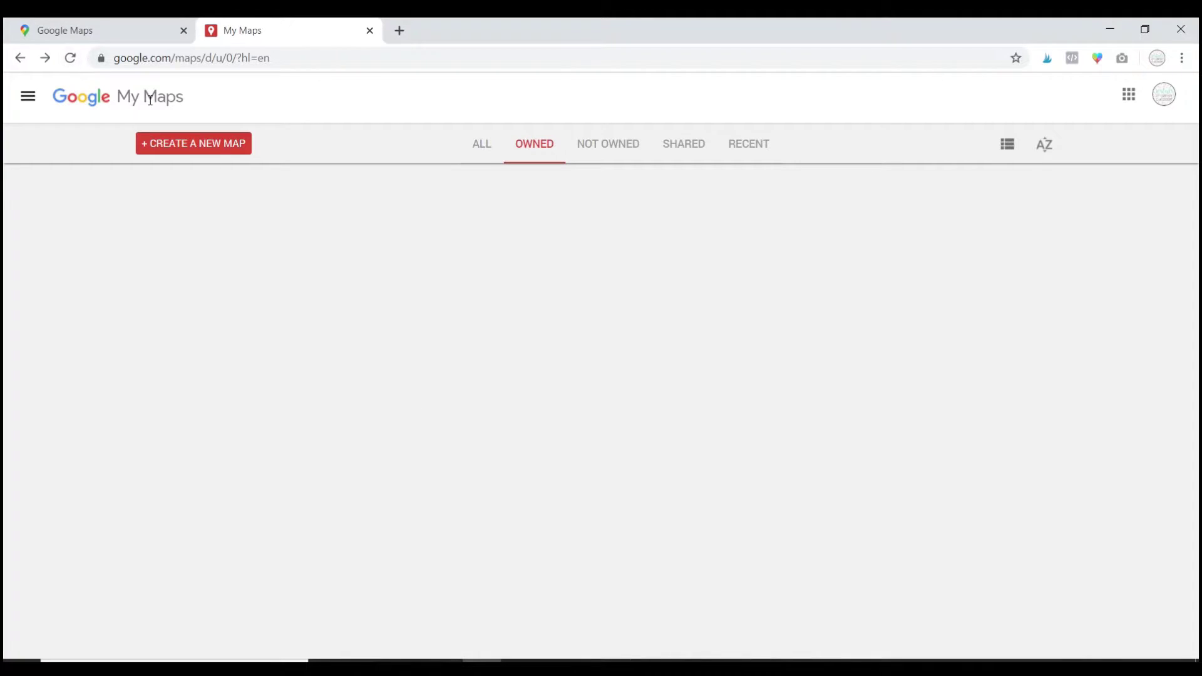
- Create a new map in Google My Maps
{"action": "left_click", "coordinate": [134, 38]}
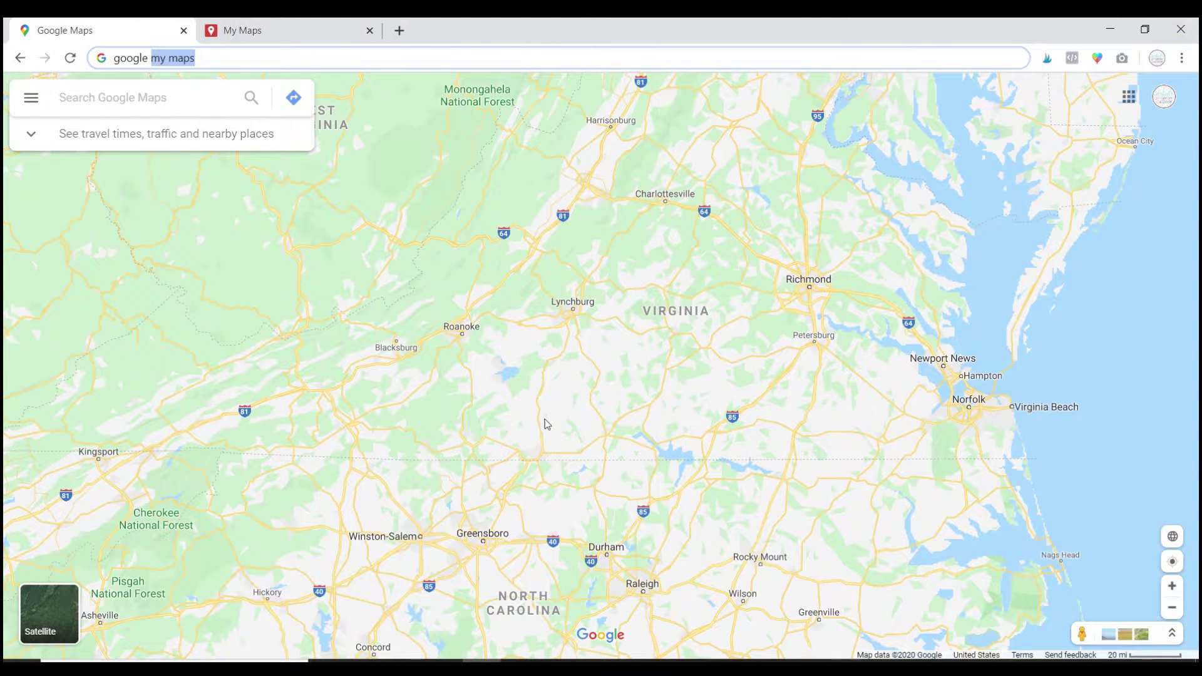
{"action": "left_click", "coordinate": [228, 24]}
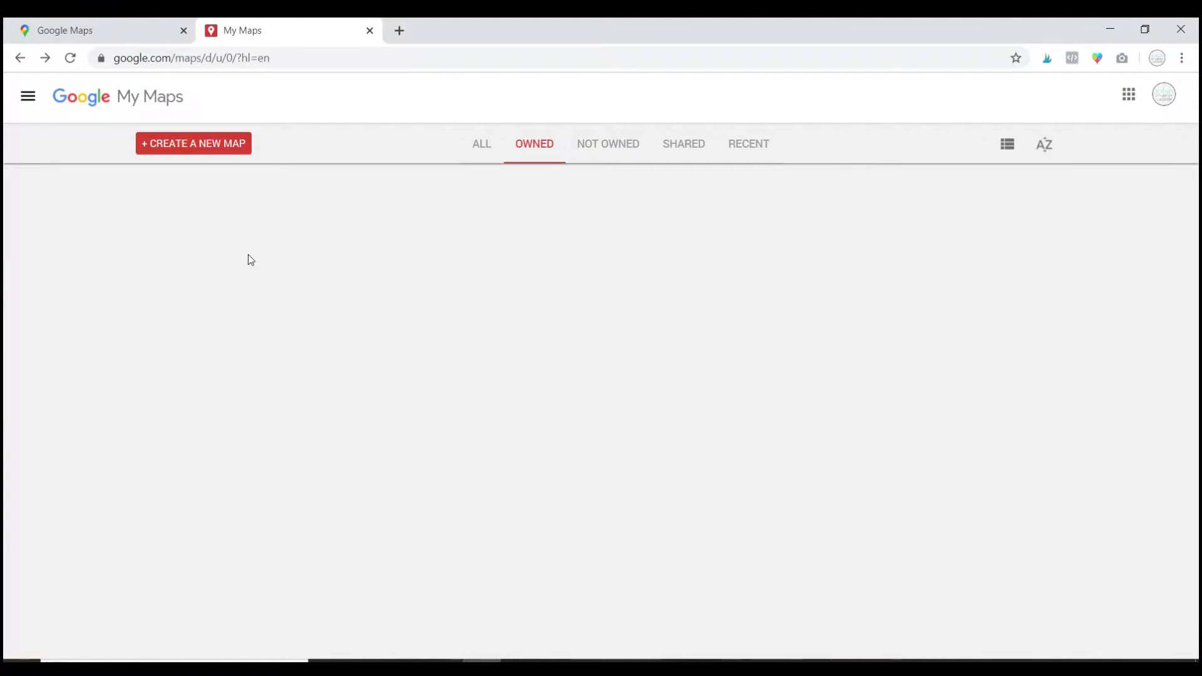
{"action": "left_click", "coordinate": [235, 146]}
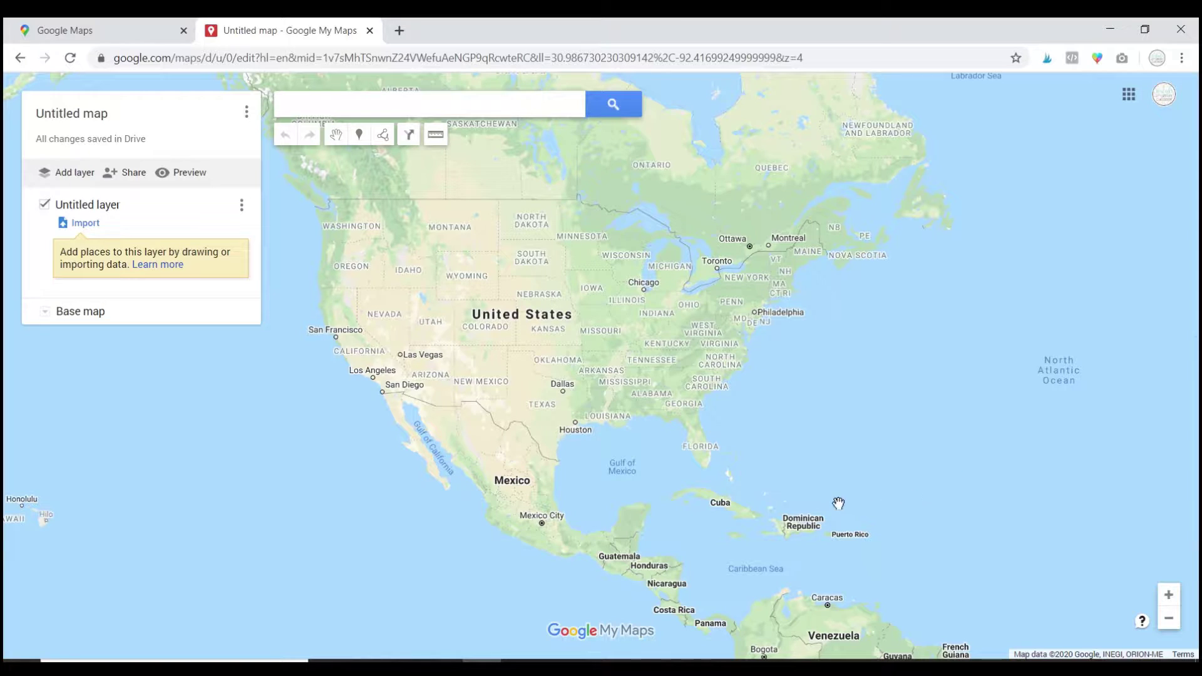
- Title the untitled map "Places I Want to Visit" and save the title
{"action": "left_click", "coordinate": [85, 121]}
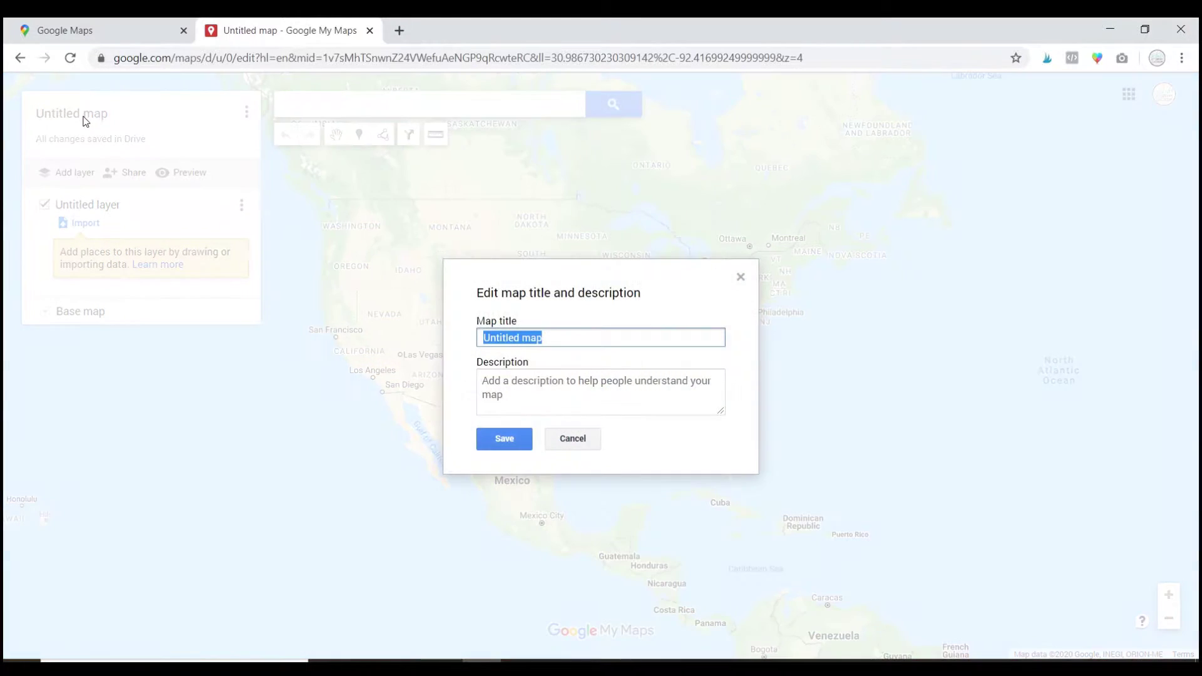
{"action": "type", "text": "Places I Want "}
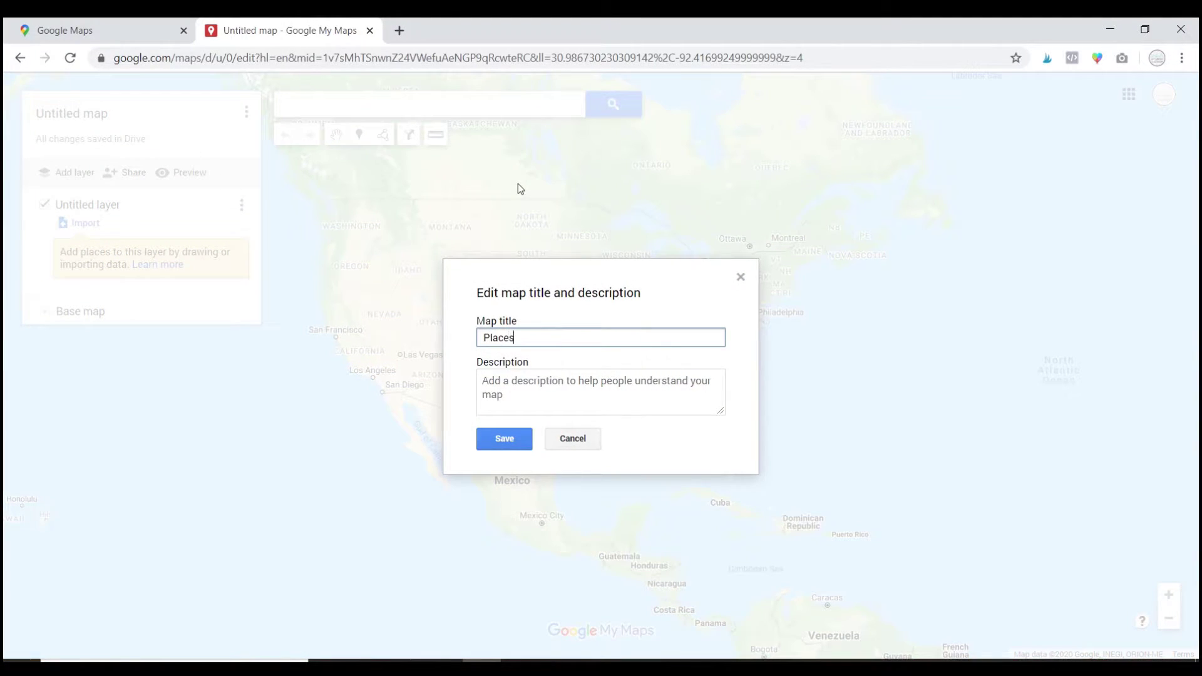
{"action": "type", "text": "to Visit"}
{"action": "left_click", "coordinate": [504, 437]}
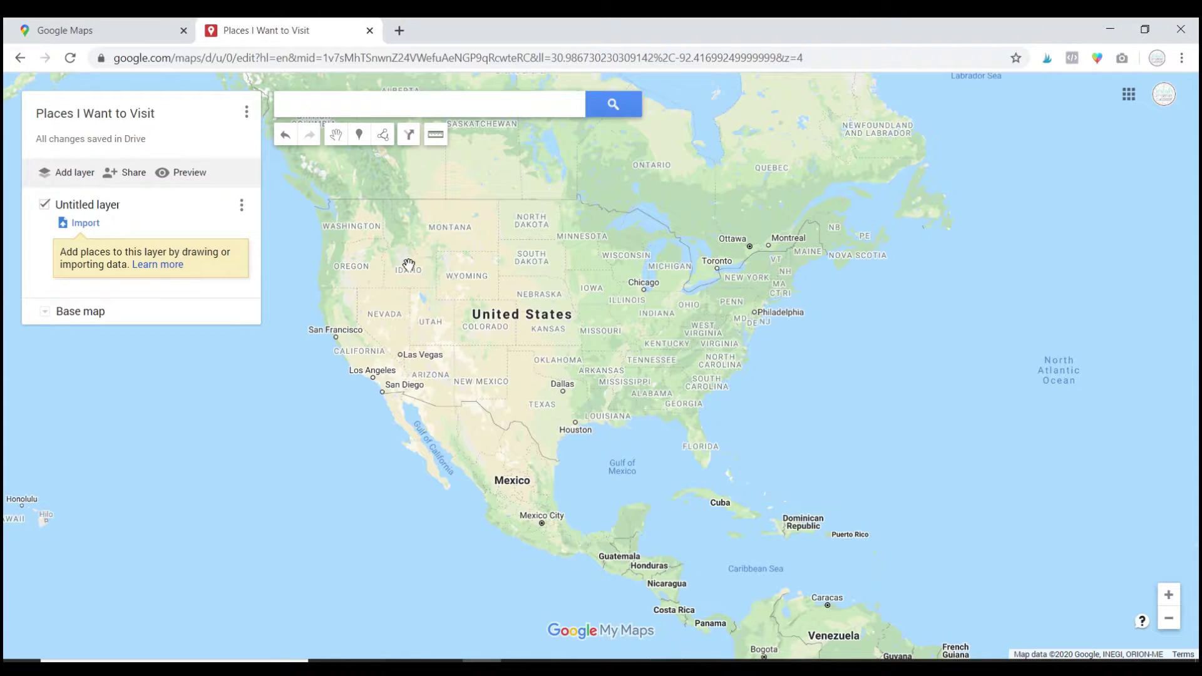
{"action": "left_click", "coordinate": [353, 136]}
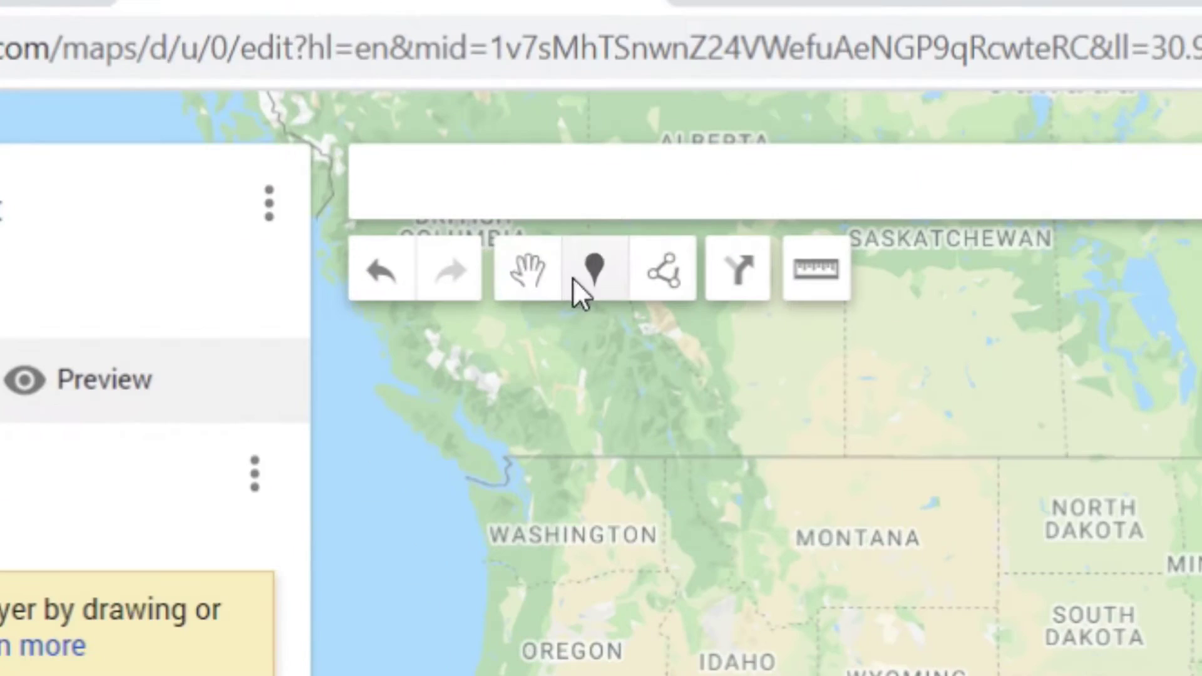
{"action": "left_click", "coordinate": [523, 281]}
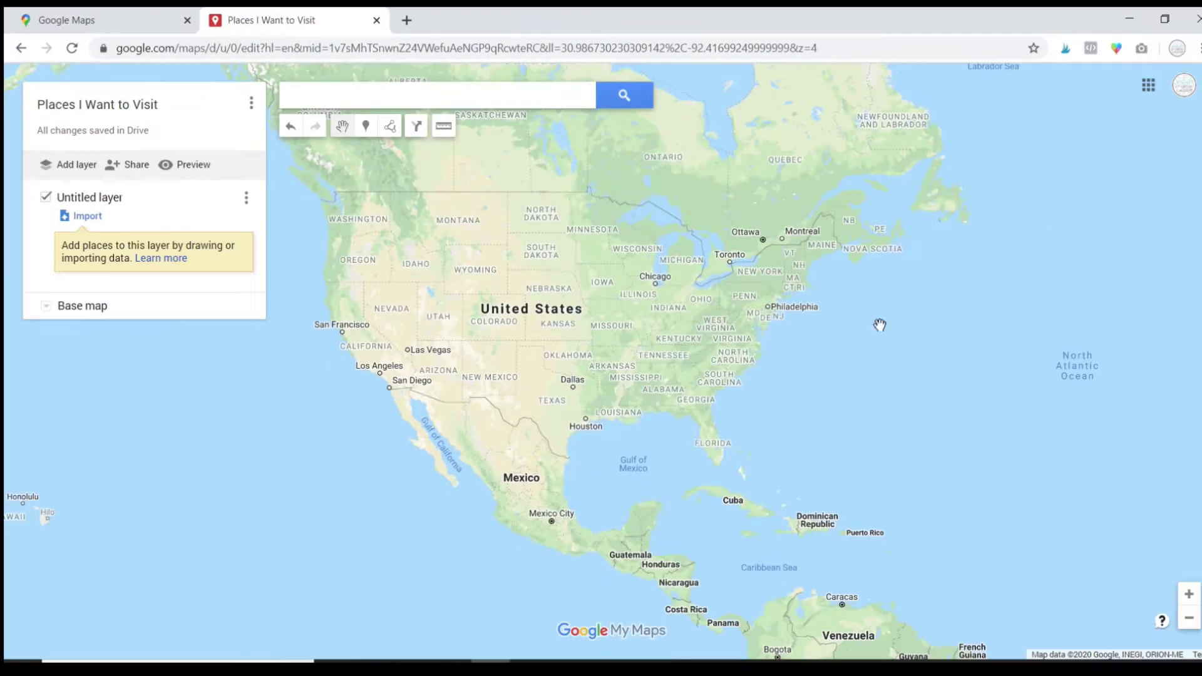
{"action": "left_click_drag", "start_coordinate": [879, 325], "coordinate": [986, 356]}
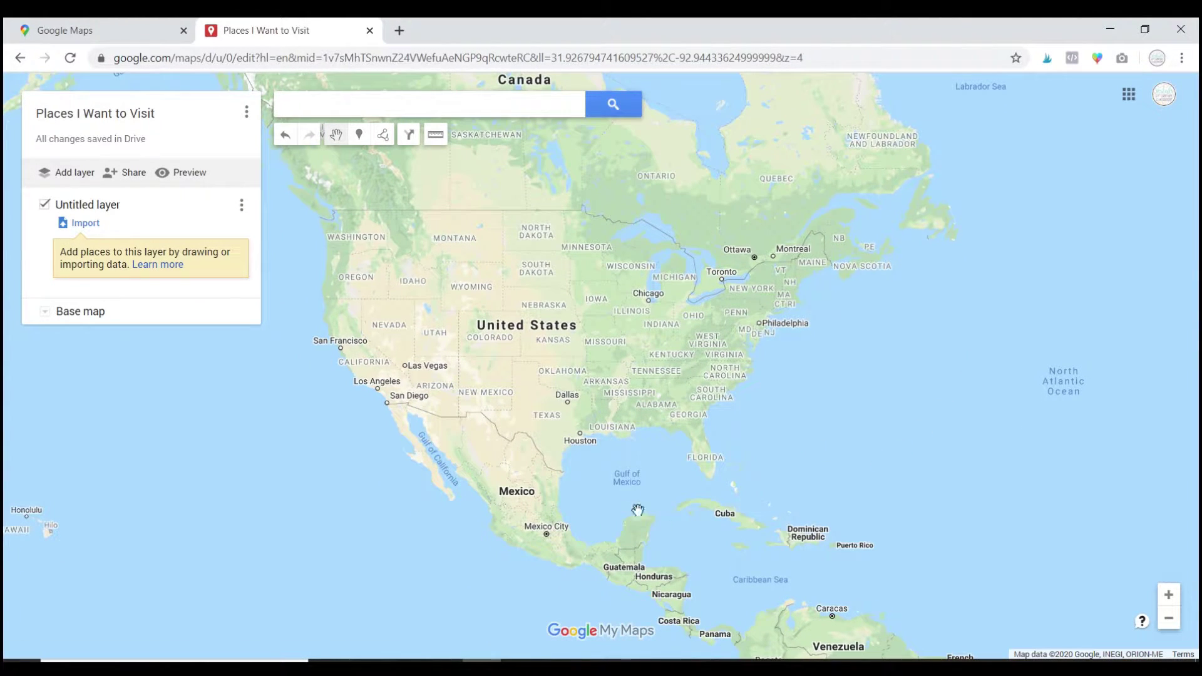
{"action": "scroll", "coordinate": [498, 343], "scroll_direction": "up", "scroll_amount": 1}
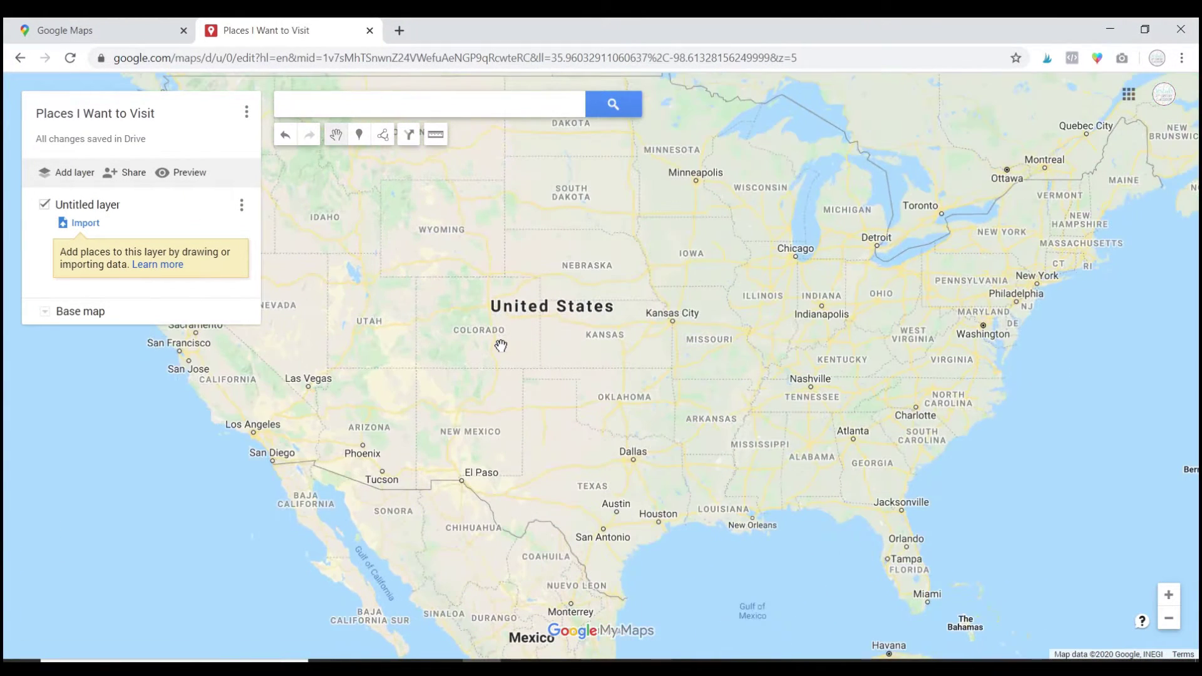
{"action": "scroll", "coordinate": [501, 346], "scroll_direction": "down", "scroll_amount": 1}
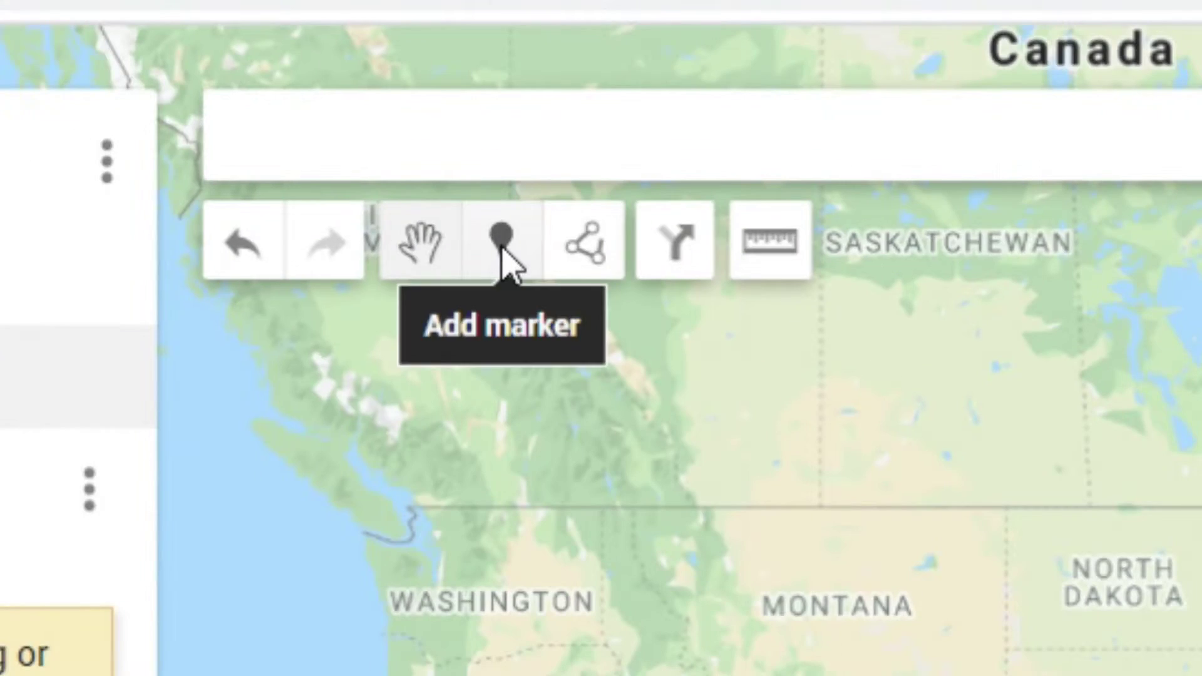
- Place a marker on Los Angeles, California, and name it "Los Angeles"
{"action": "left_click", "coordinate": [360, 137]}
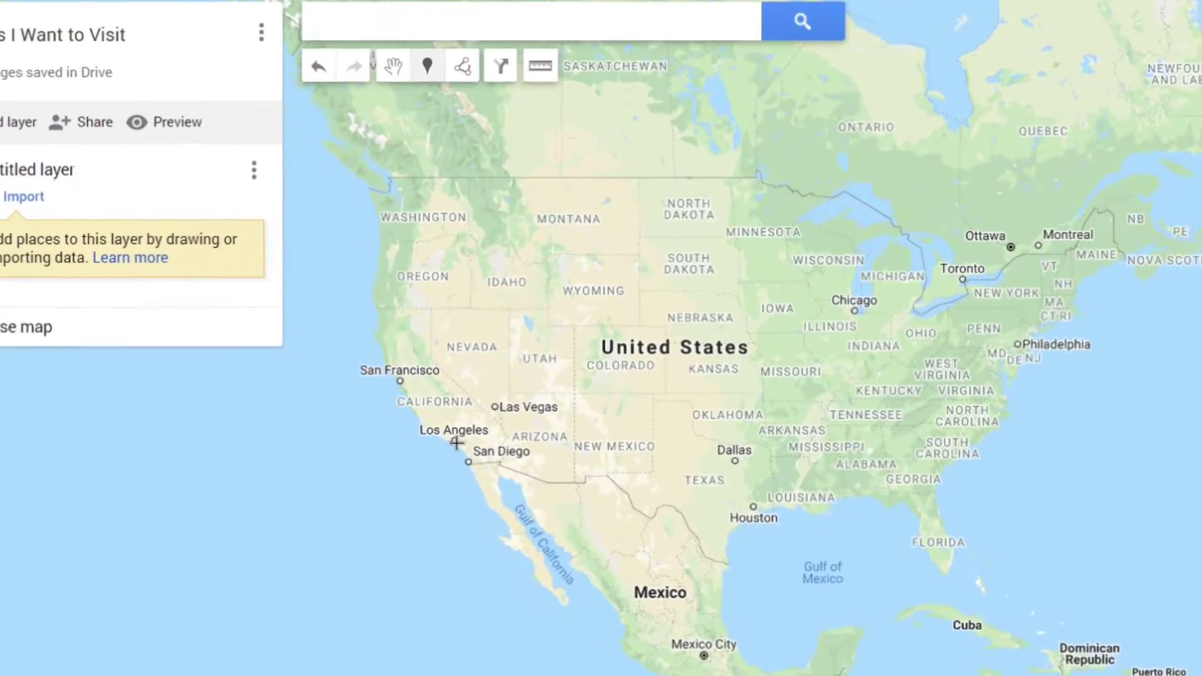
{"action": "left_click", "coordinate": [376, 388]}
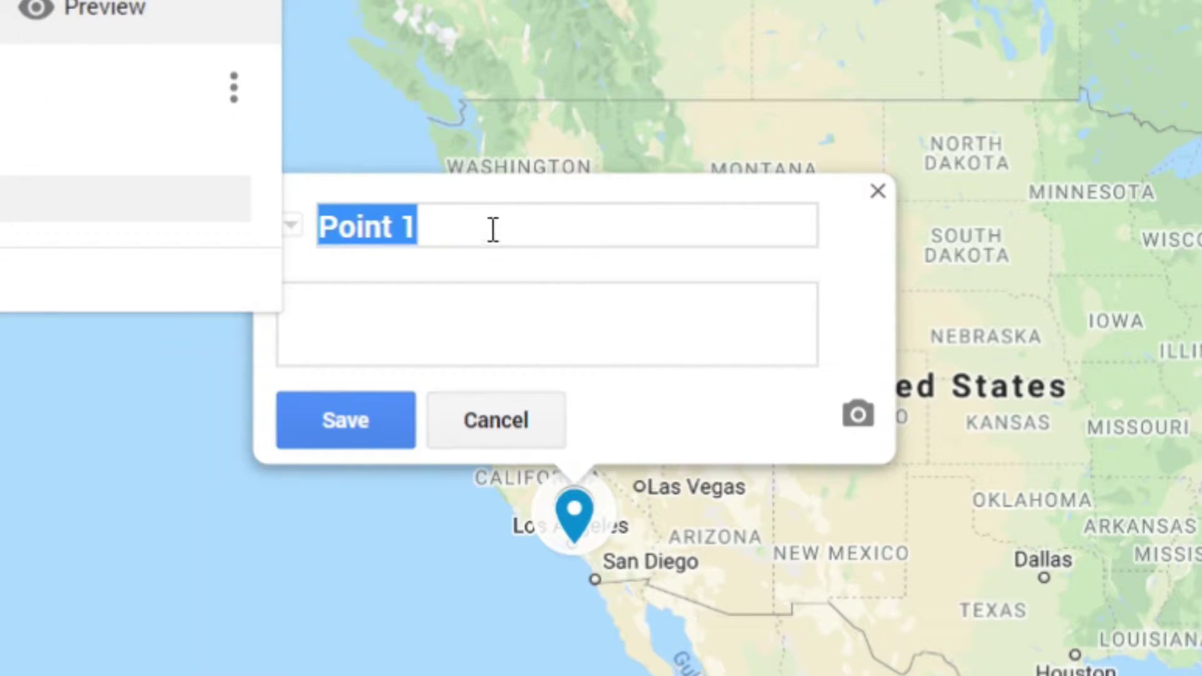
{"action": "left_click_drag", "start_coordinate": [493, 230], "coordinate": [319, 277]}
{"action": "type", "text": "LOs"}
{"action": "key", "text": "BackSpace"}
{"action": "key", "text": "BackSpace"}
{"action": "type", "text": "os Angeles"}
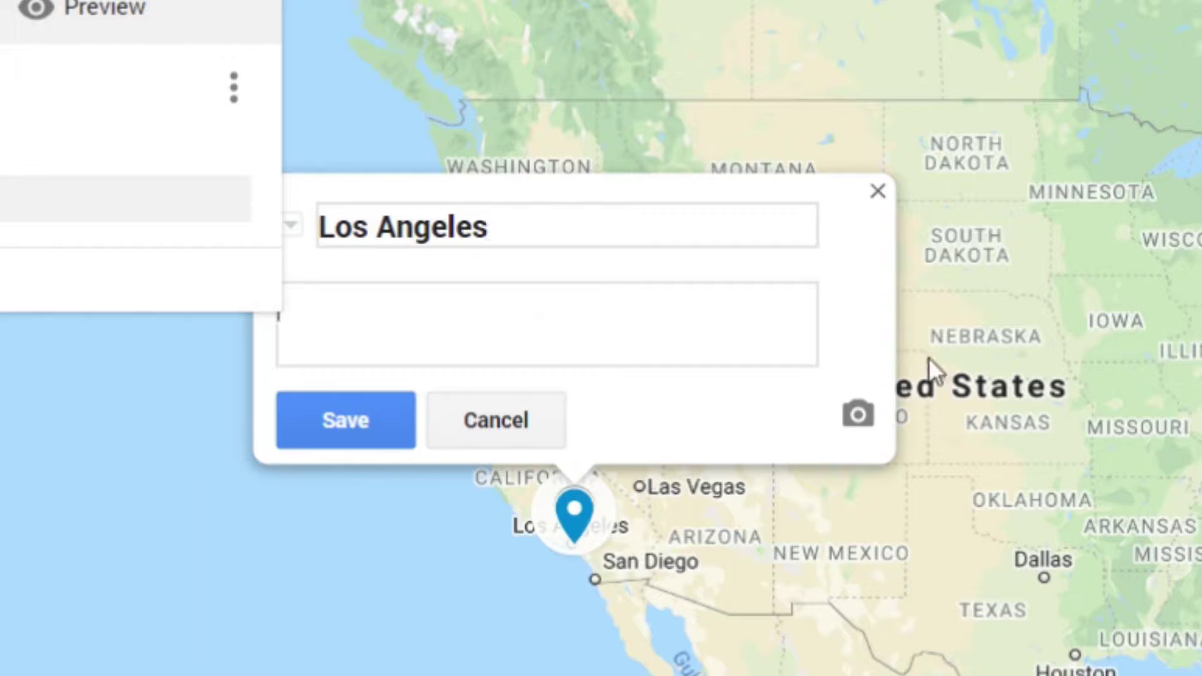
- Describe the Los Angeles marker with the contributor's name and "A place I want to visit because I have friends who live there." and save it
{"action": "type", "text": "Mrs"}
{"action": "key", "text": "BackSpace"}
{"action": "type", "text": ". Vet"}
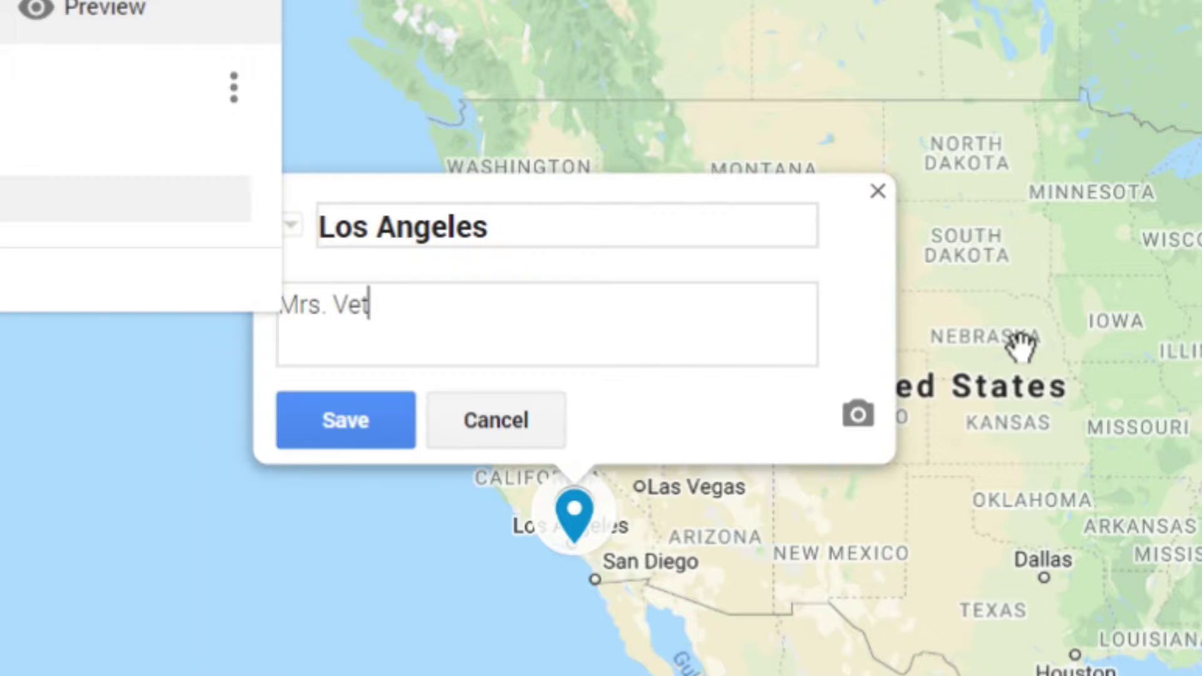
{"action": "key", "text": "BackSpace"}
{"action": "type", "text": "stal-"}
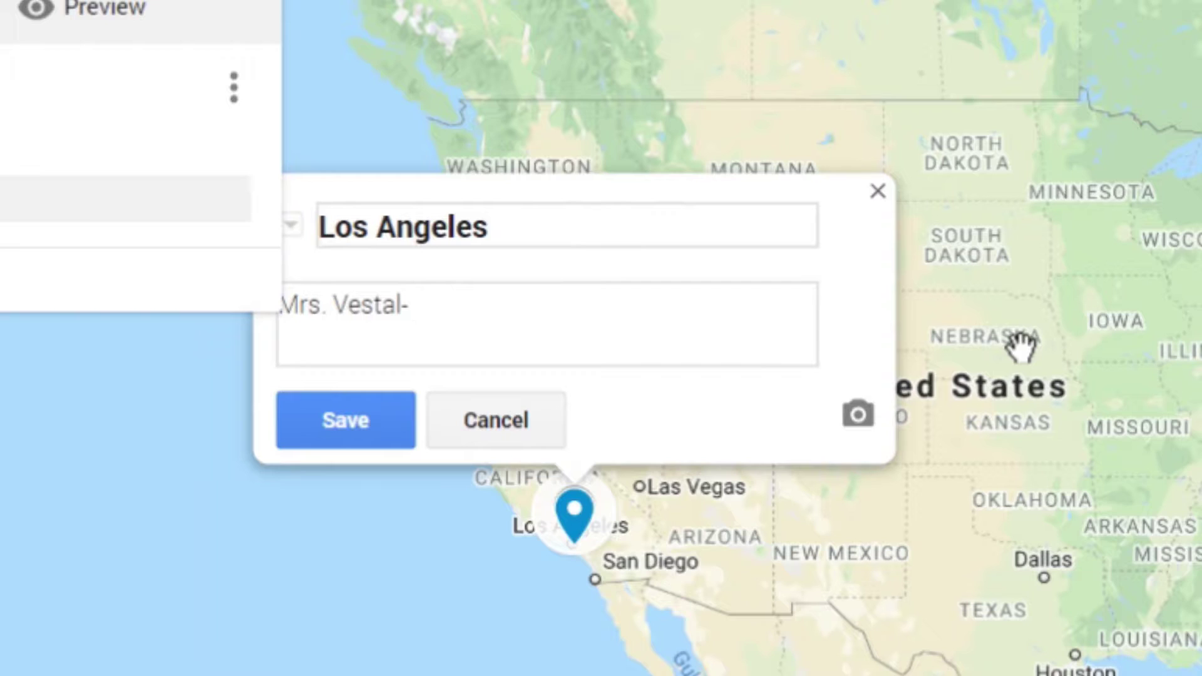
{"action": "type", "text": "A place I want to visit"}
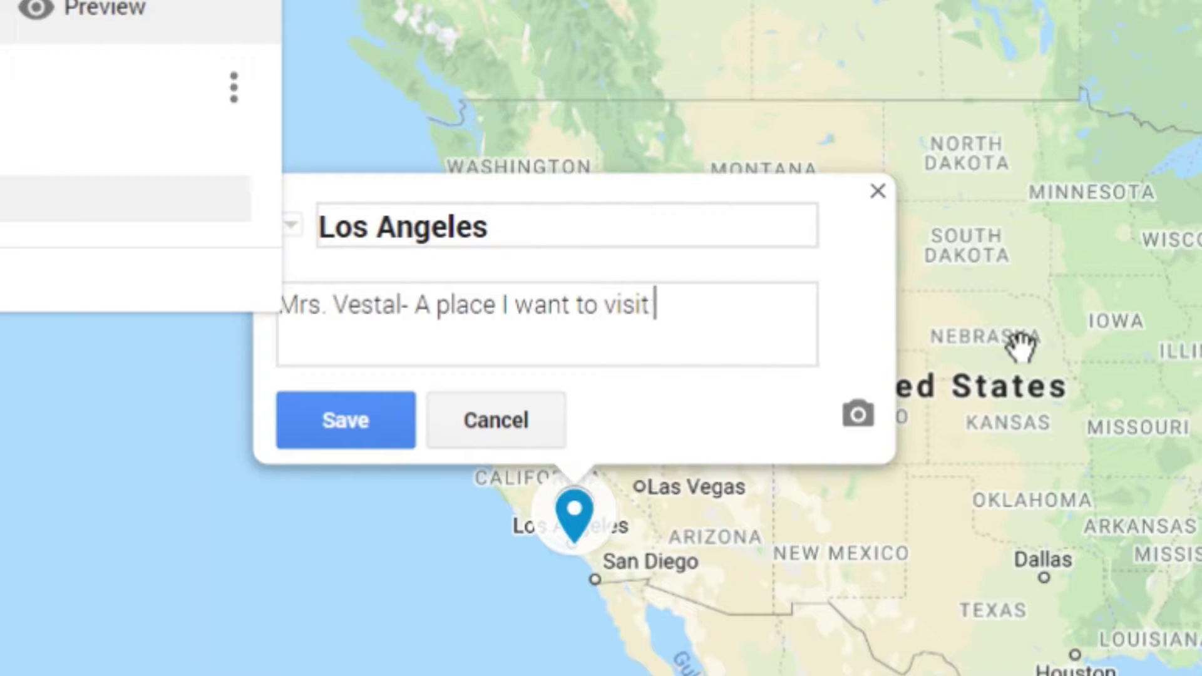
{"action": "type", "text": " because I h"}
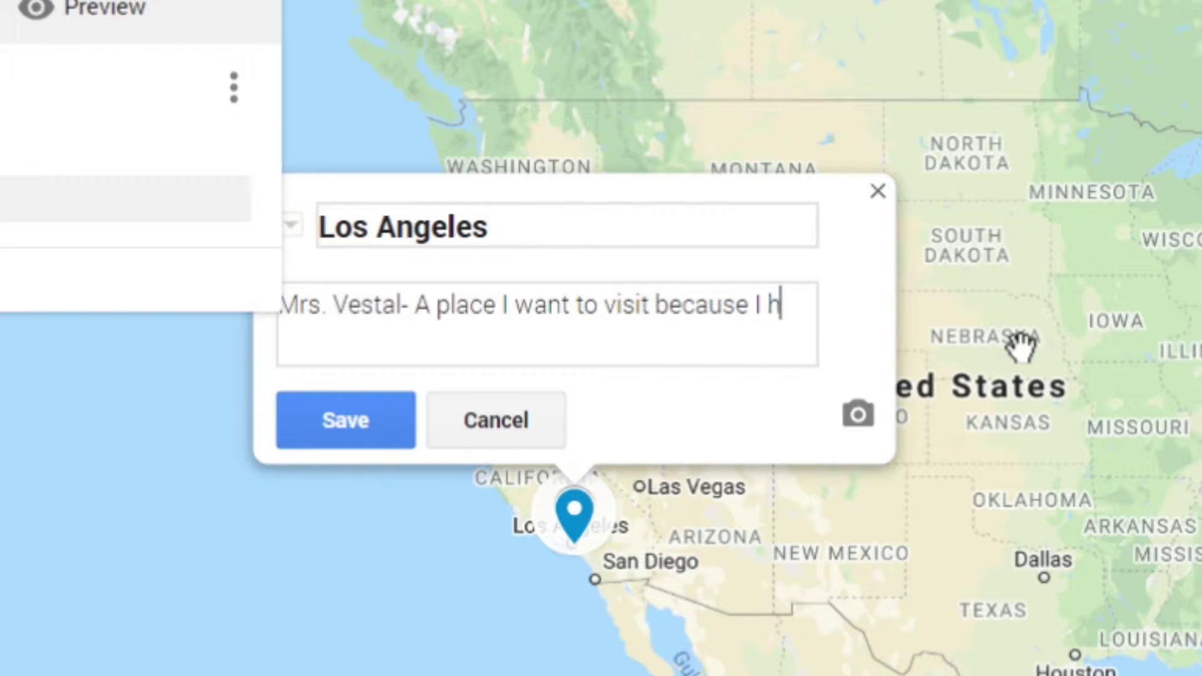
{"action": "type", "text": "ave friends who live there."}
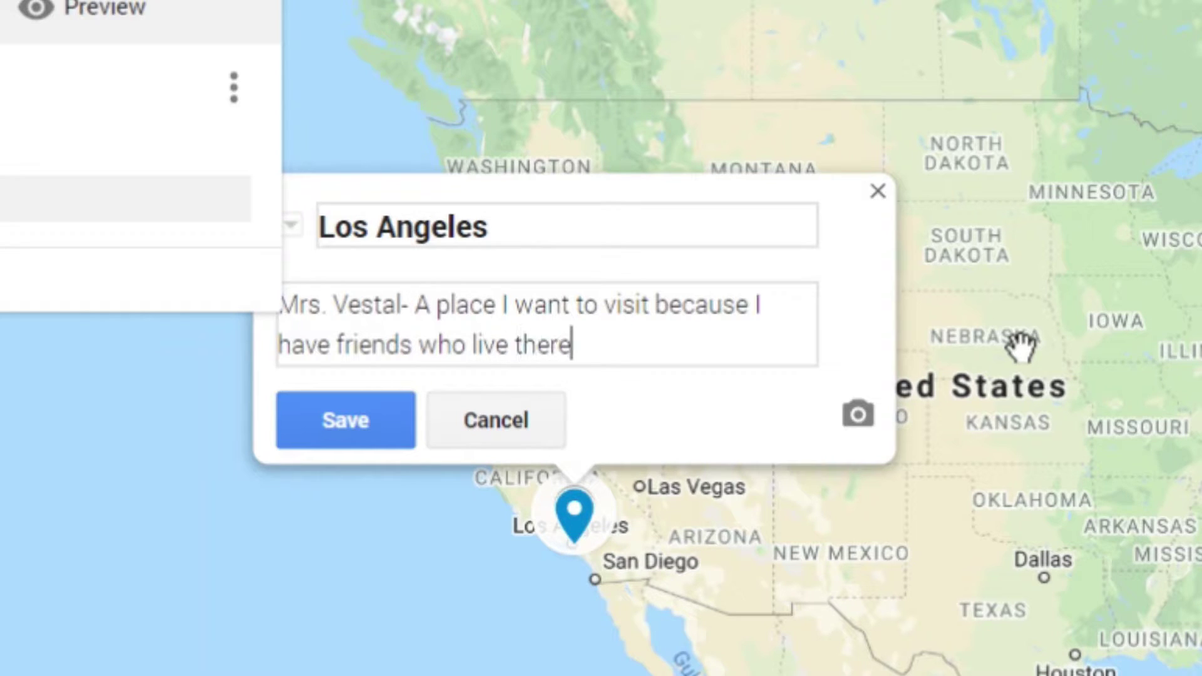
{"action": "left_click", "coordinate": [402, 442]}
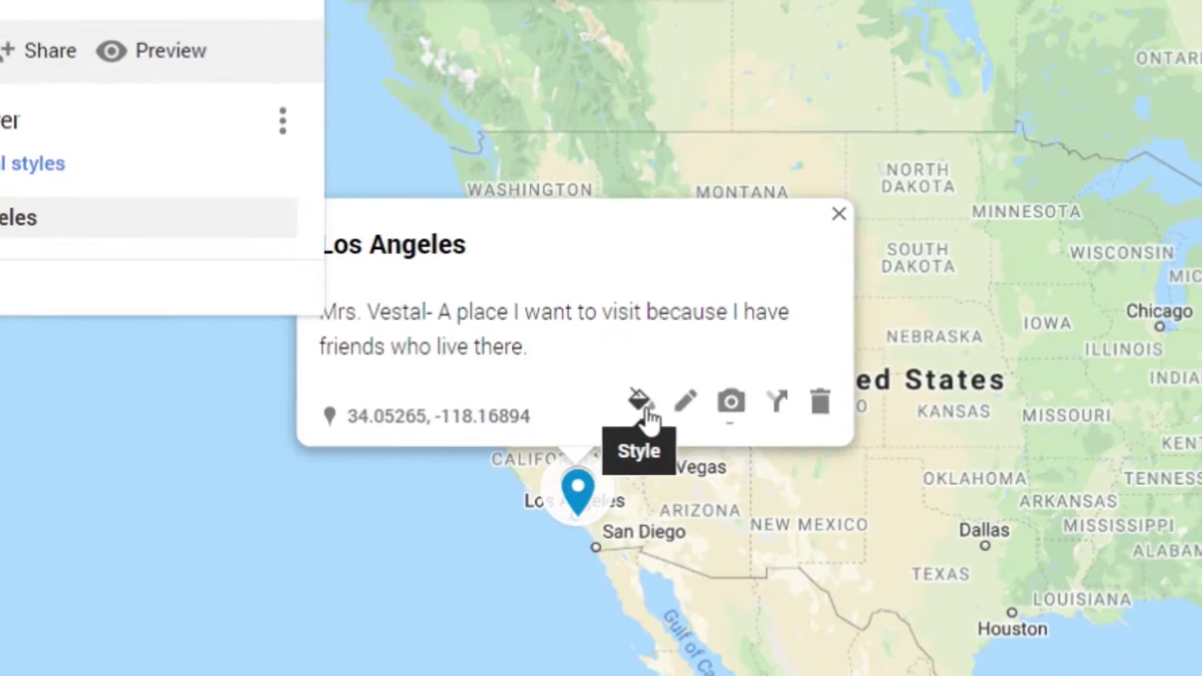
- Change the Los Angeles marker's color to purple and close its details
{"action": "left_click", "coordinate": [644, 413]}
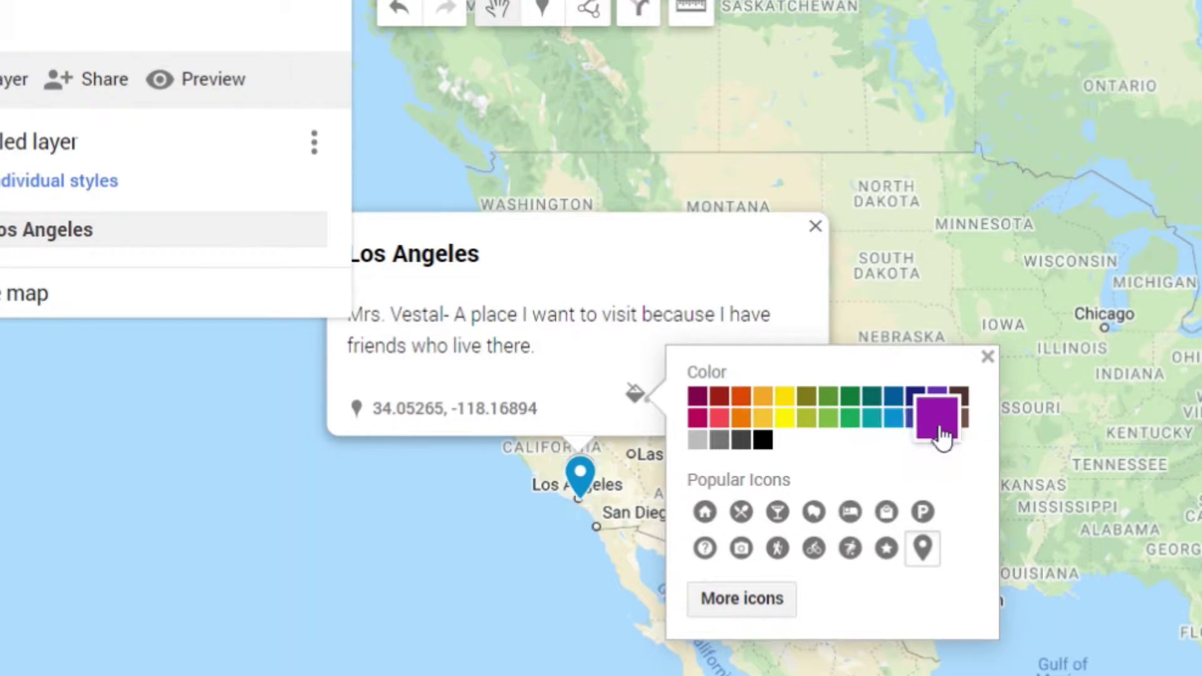
{"action": "left_click", "coordinate": [939, 429]}
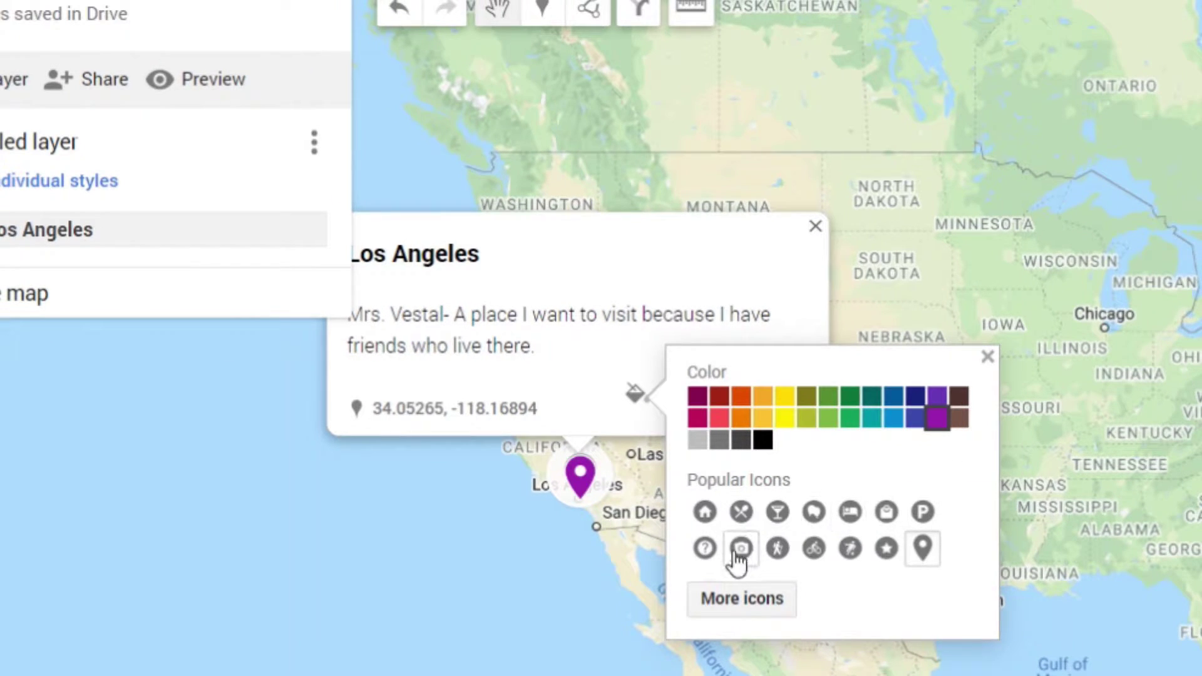
{"action": "left_click", "coordinate": [582, 361]}
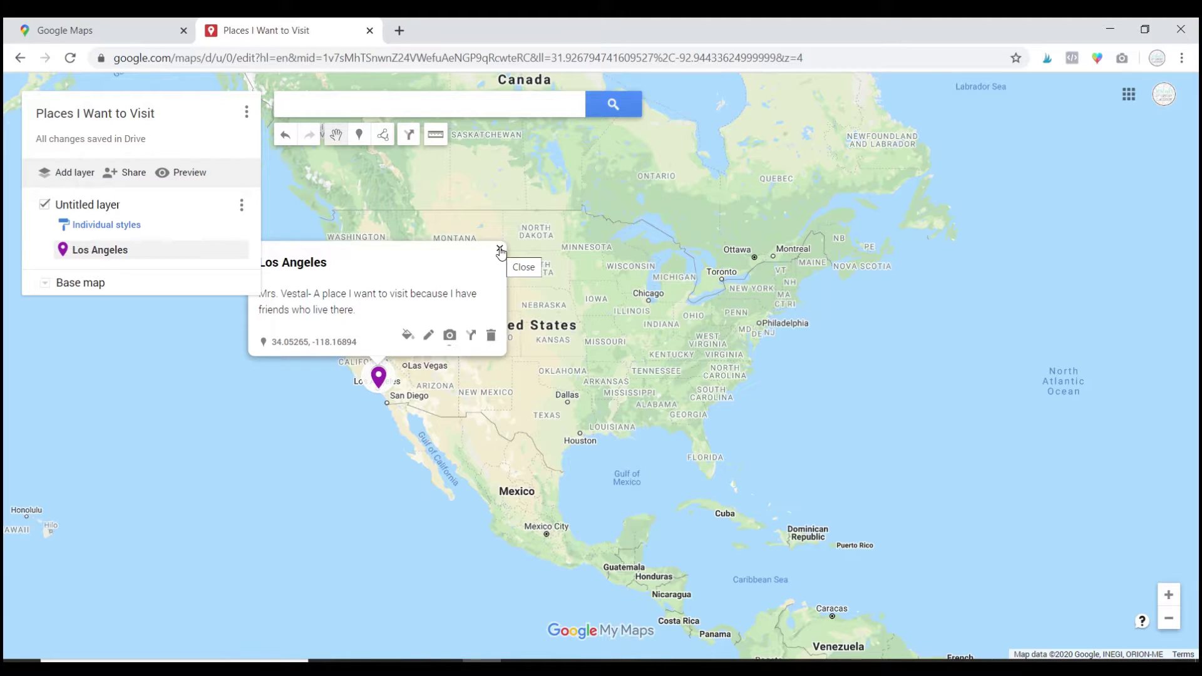
{"action": "left_click", "coordinate": [815, 225]}
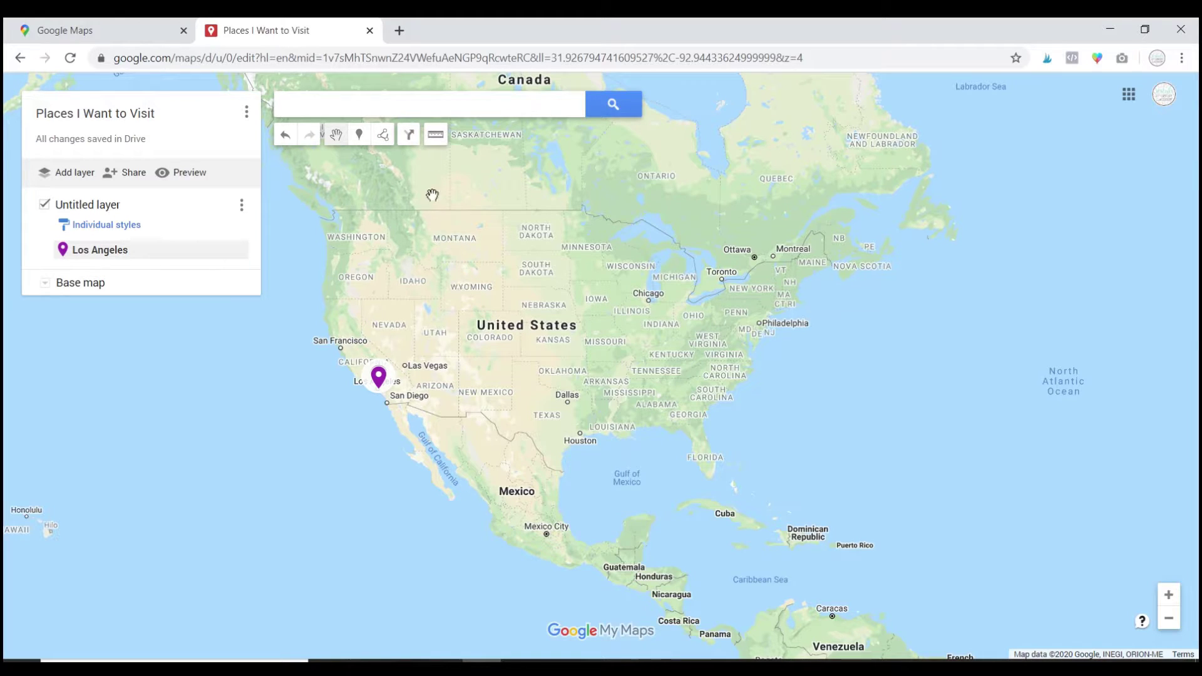
- Search the map for Oxford, England, and dismiss the place details
{"action": "left_click", "coordinate": [412, 105]}
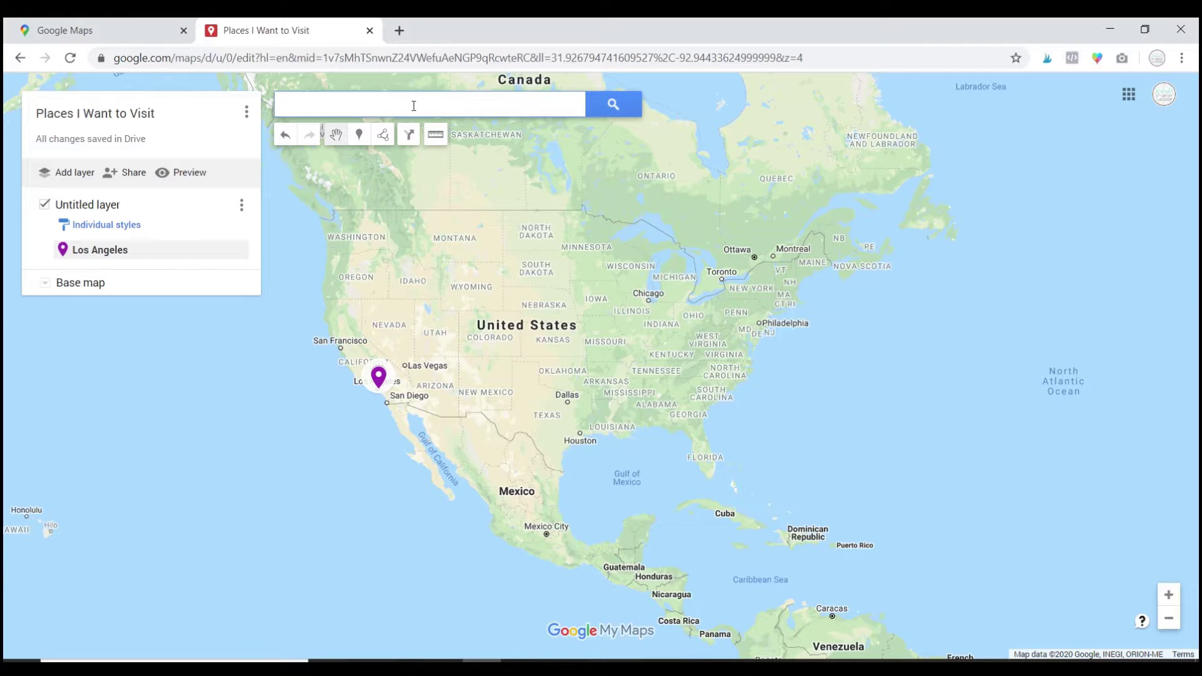
{"action": "type", "text": "x"}
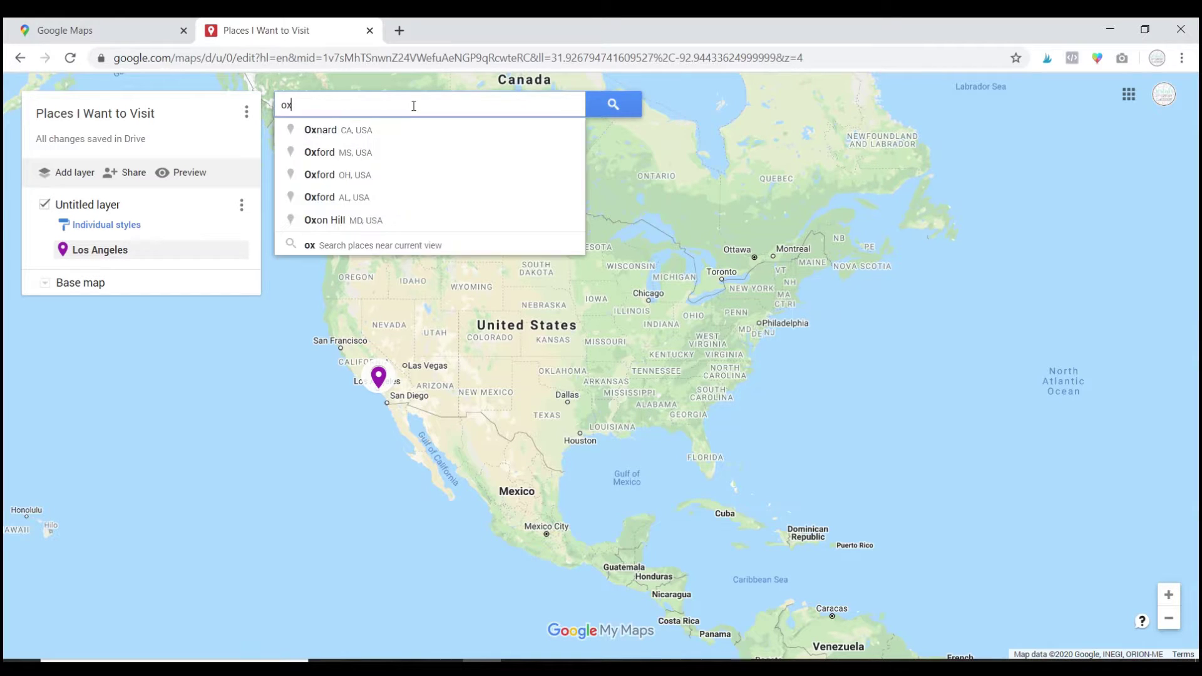
{"action": "type", "text": "ford, eng"}
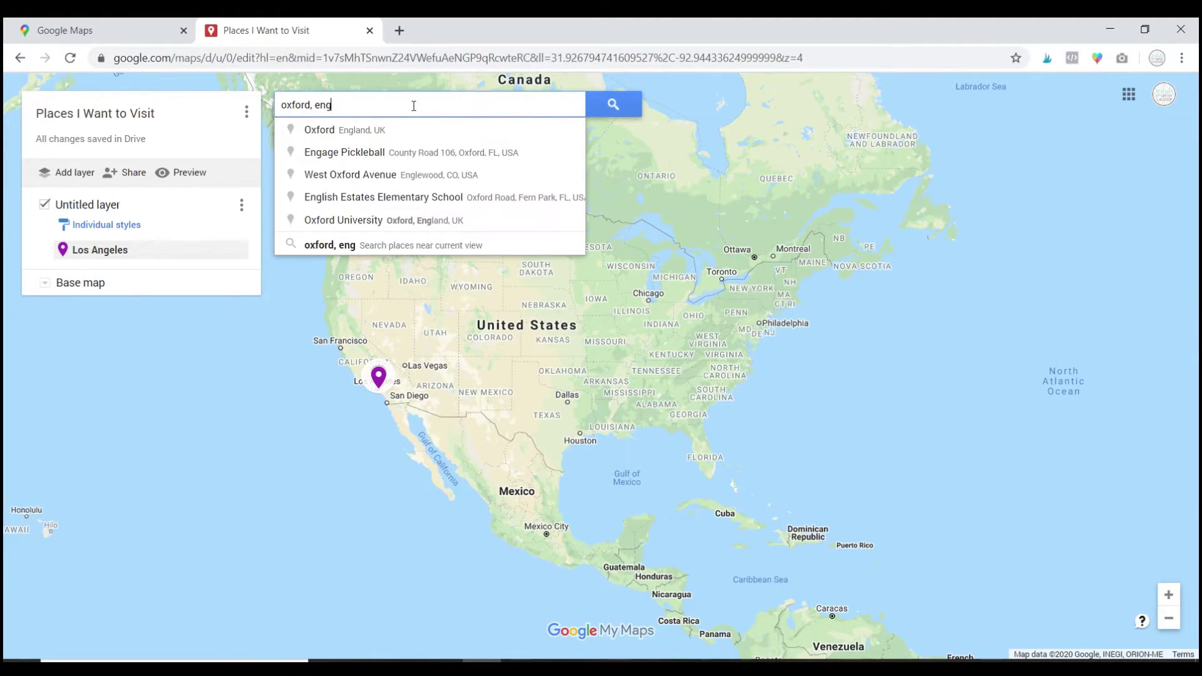
{"action": "key", "text": "Return"}
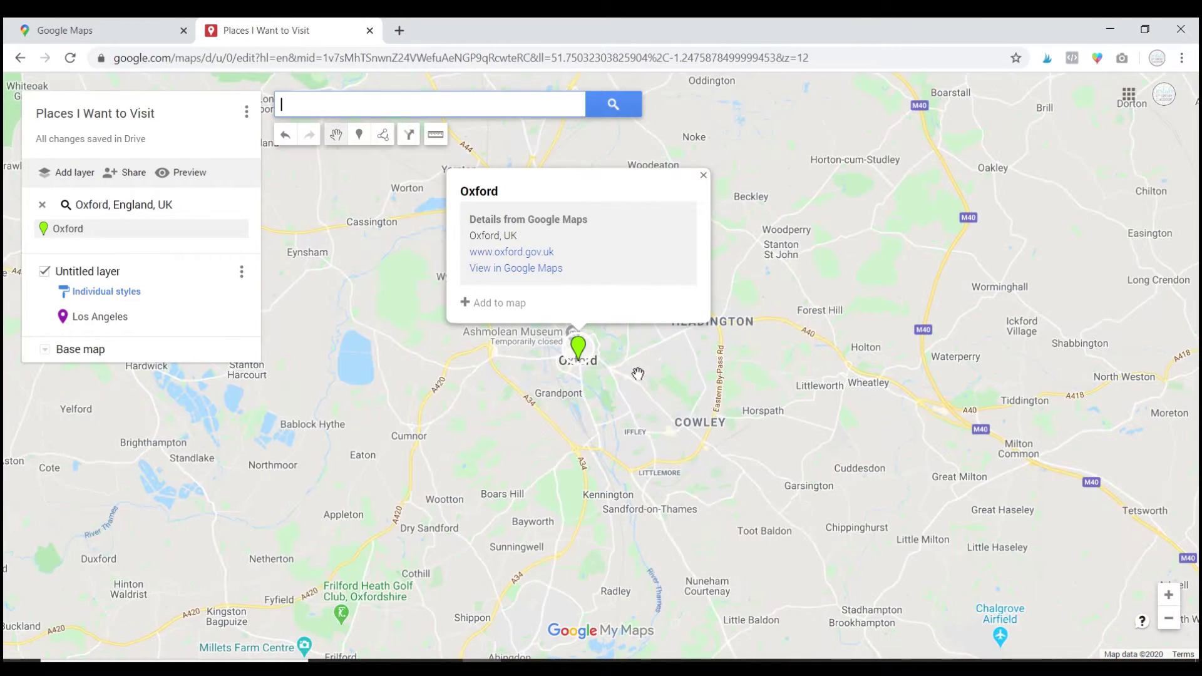
{"action": "left_click", "coordinate": [703, 176]}
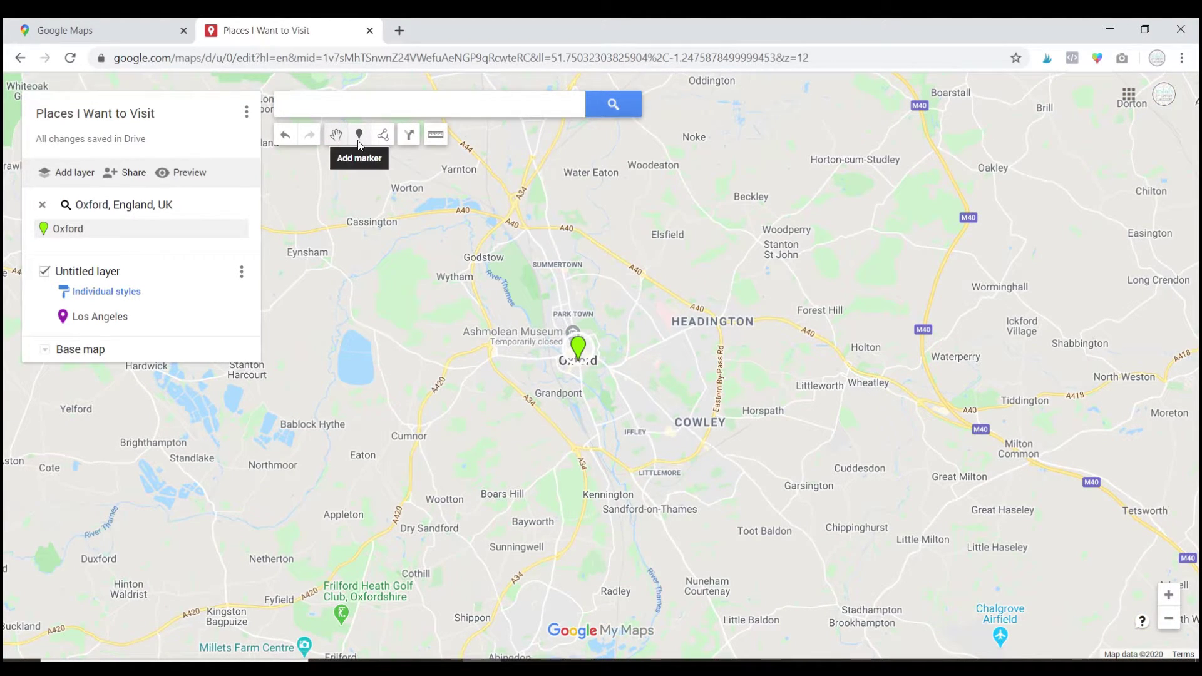
- Place a marker on Oxford at the search result's location and name it "Oxford"
{"action": "scroll", "coordinate": [660, 393], "scroll_direction": "up", "scroll_amount": 1}
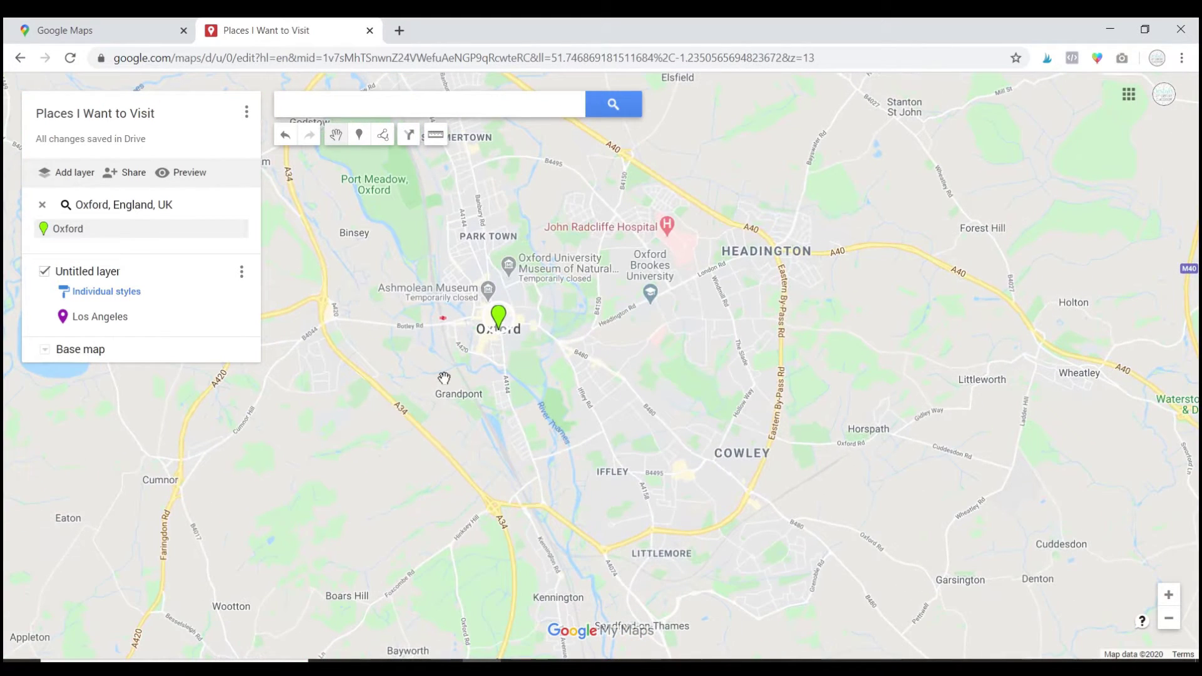
{"action": "left_click", "coordinate": [358, 134]}
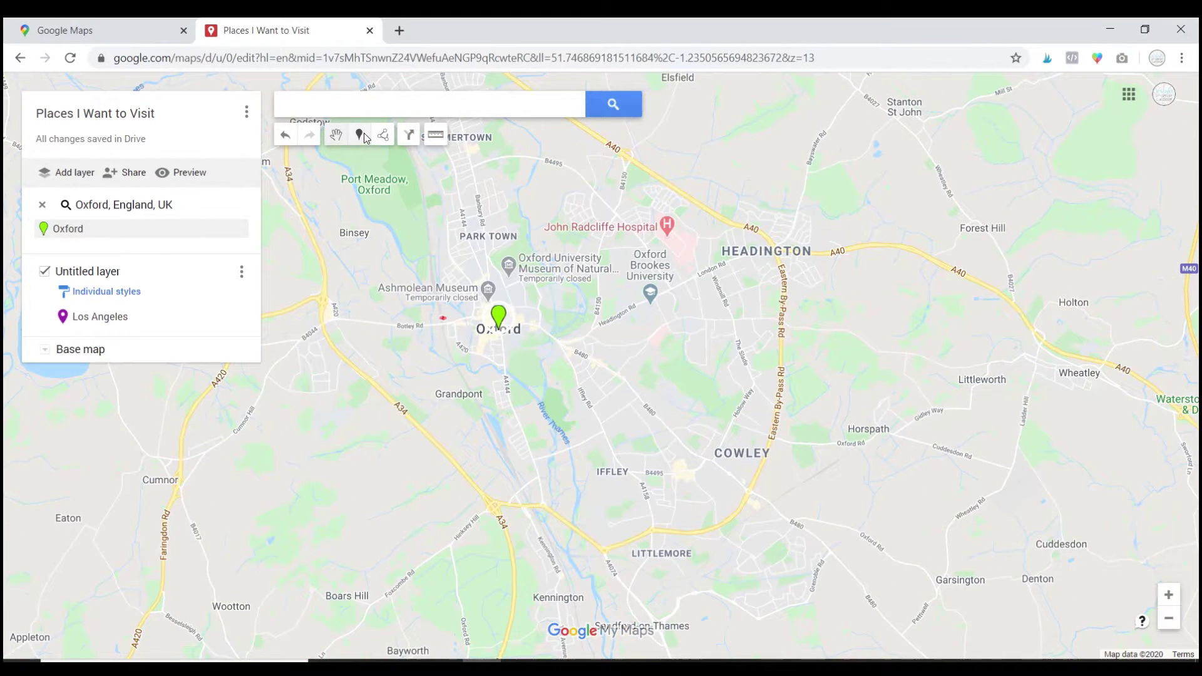
{"action": "left_click", "coordinate": [496, 328]}
{"action": "type", "text": "Oxford"}
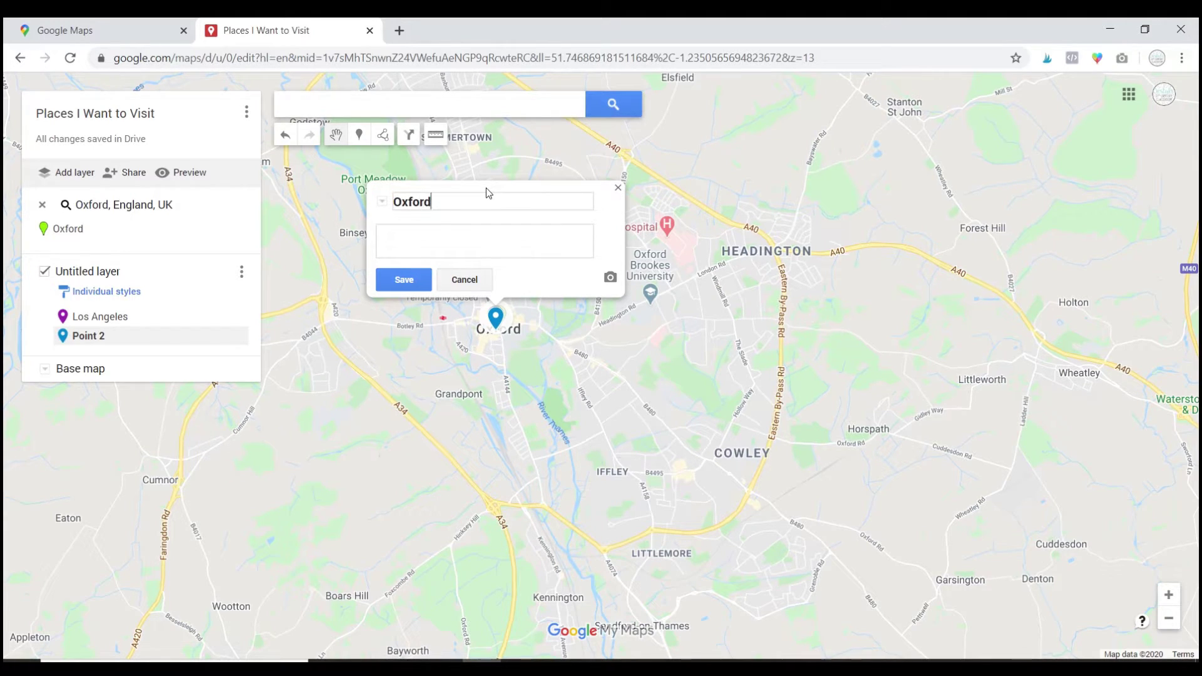
- Describe the Oxford marker with the contributor's name and "A place I want to visit because I want to attend Oxford University." and save it
{"action": "left_click", "coordinate": [473, 236]}
{"action": "type", "text": "Lar"}
{"action": "key", "text": "BackSpace"}
{"action": "type", "text": "uren- A place I want to visit because I want to atte"}
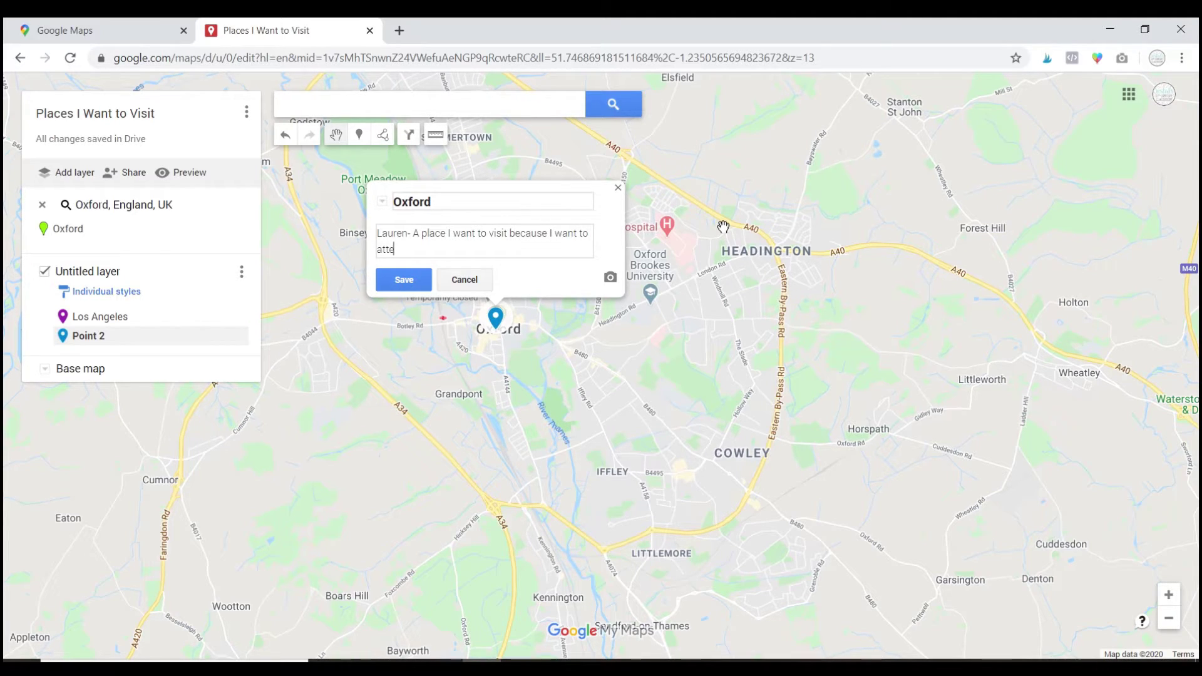
{"action": "type", "text": "nd Oxford University."}
{"action": "left_click", "coordinate": [402, 286]}
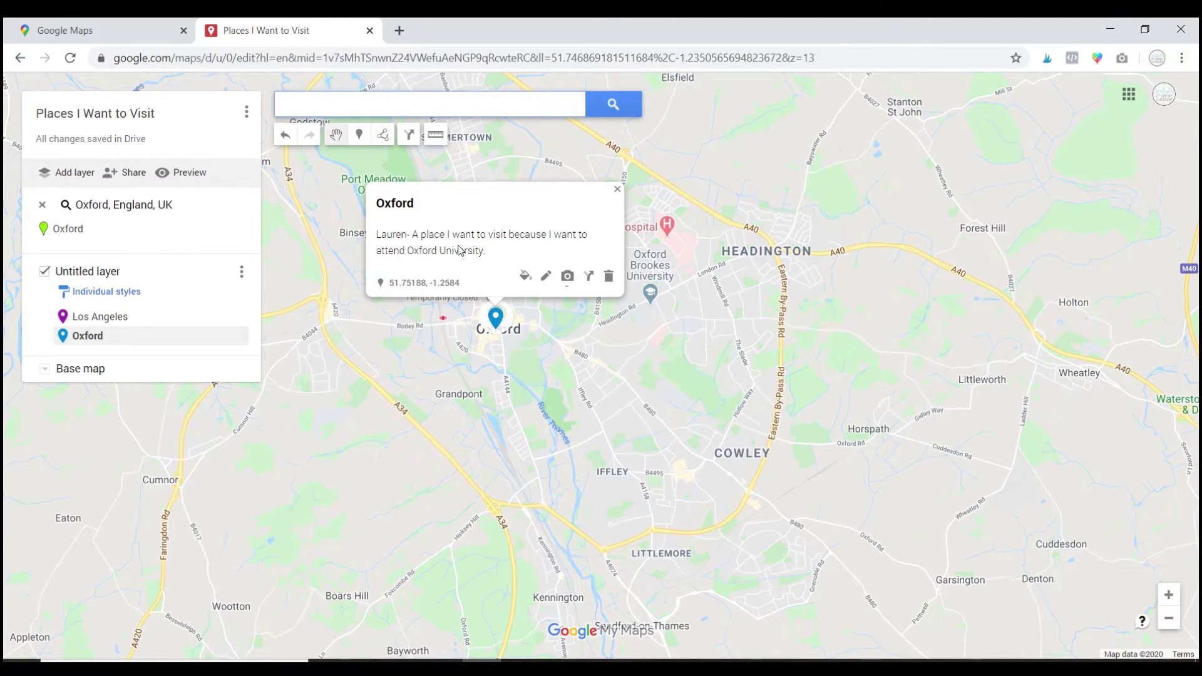
{"action": "left_click", "coordinate": [618, 190]}
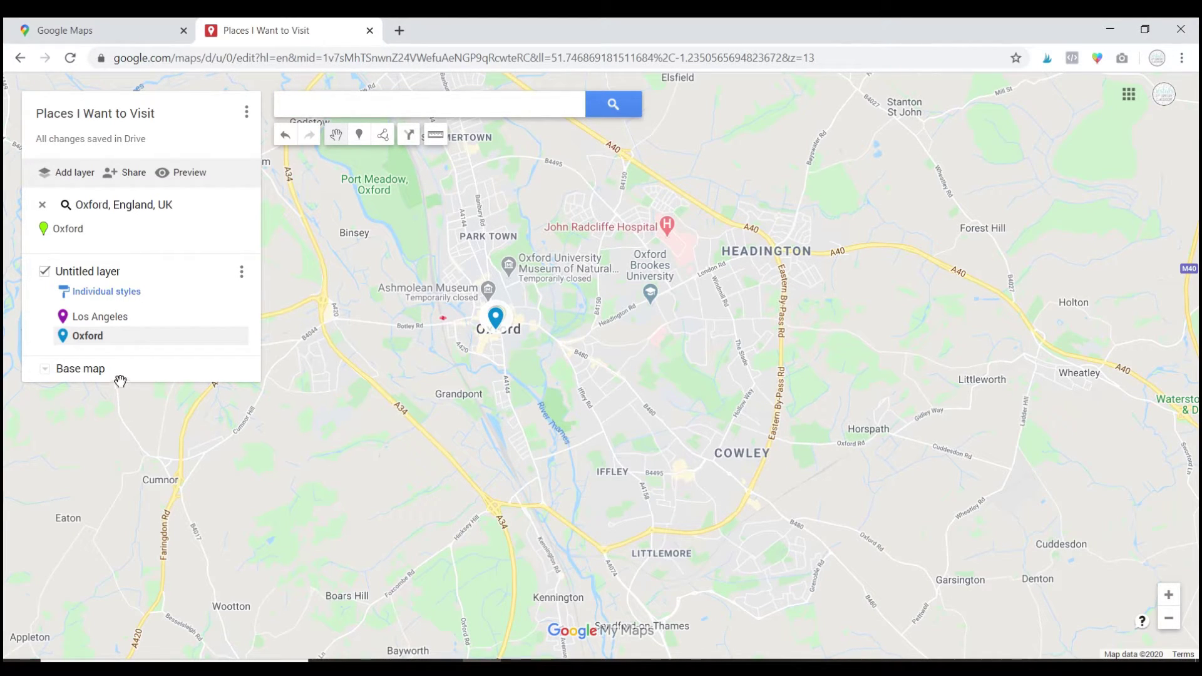
- Go to the Los Angeles marker and draw a straight line from California State University, Los Angeles to The Huntington Library
{"action": "left_click", "coordinate": [119, 318]}
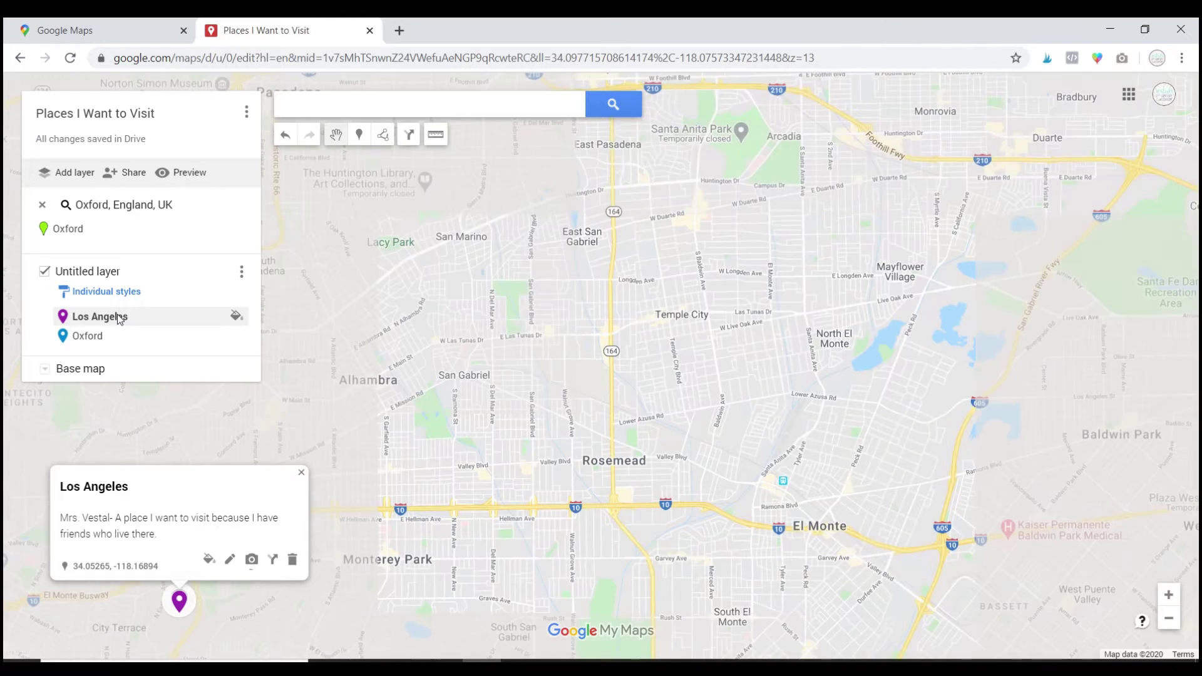
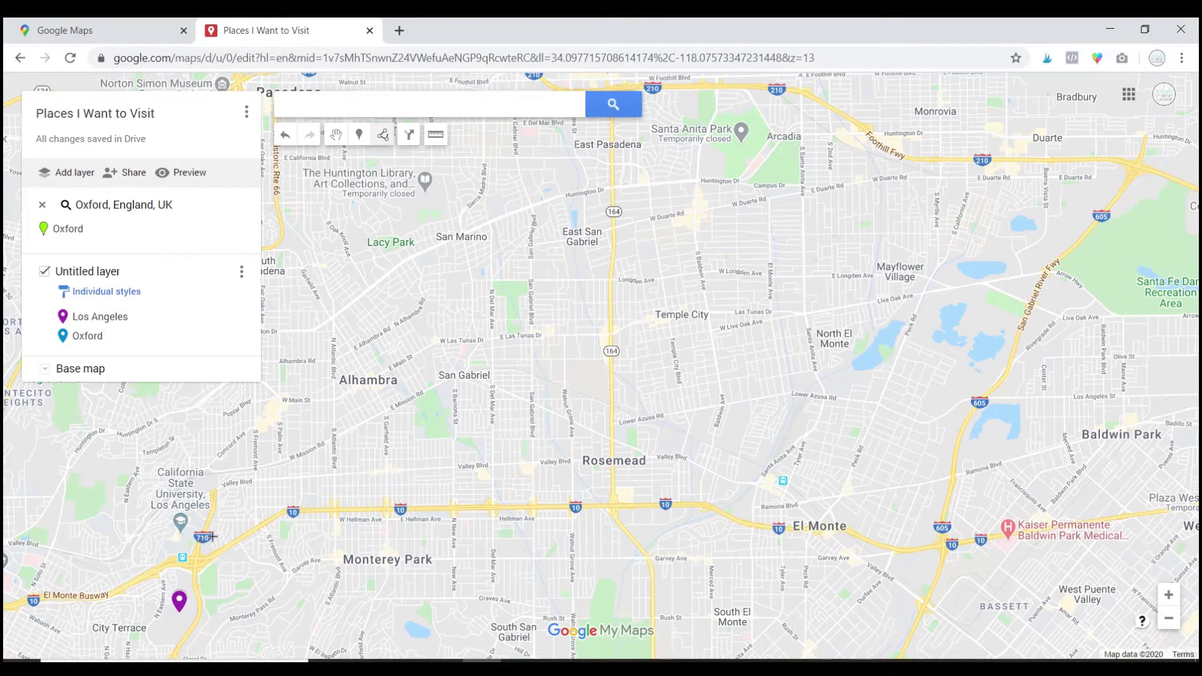
{"action": "left_click", "coordinate": [179, 525]}
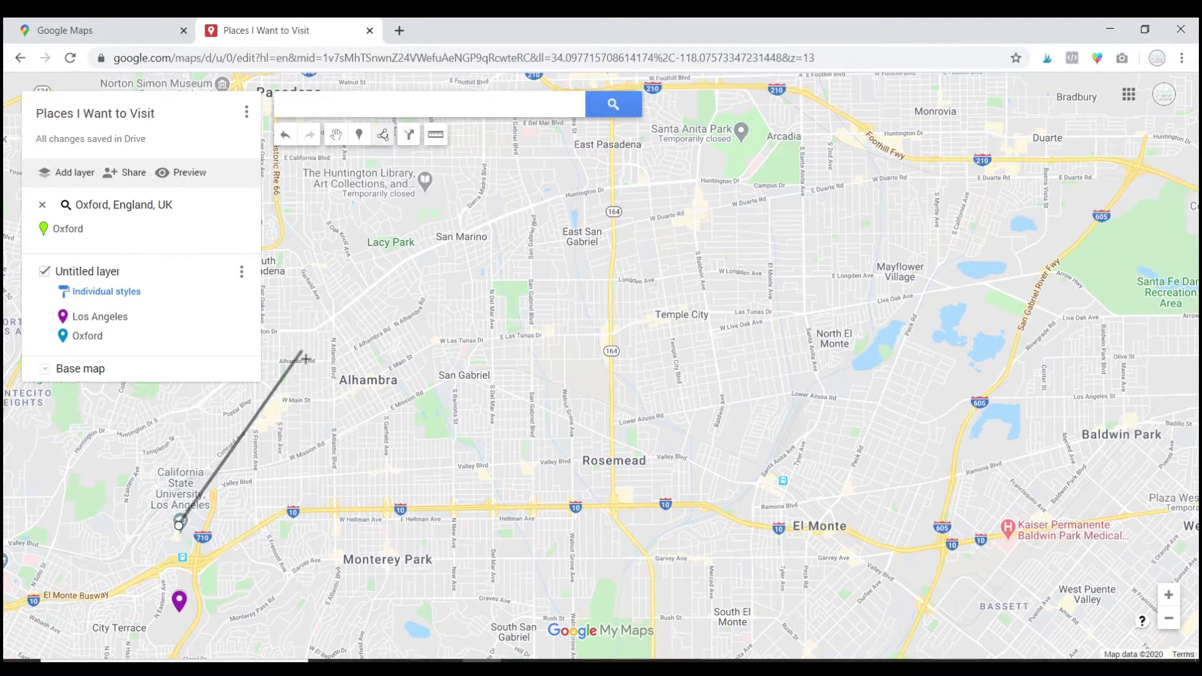
{"action": "double_click", "coordinate": [425, 180]}
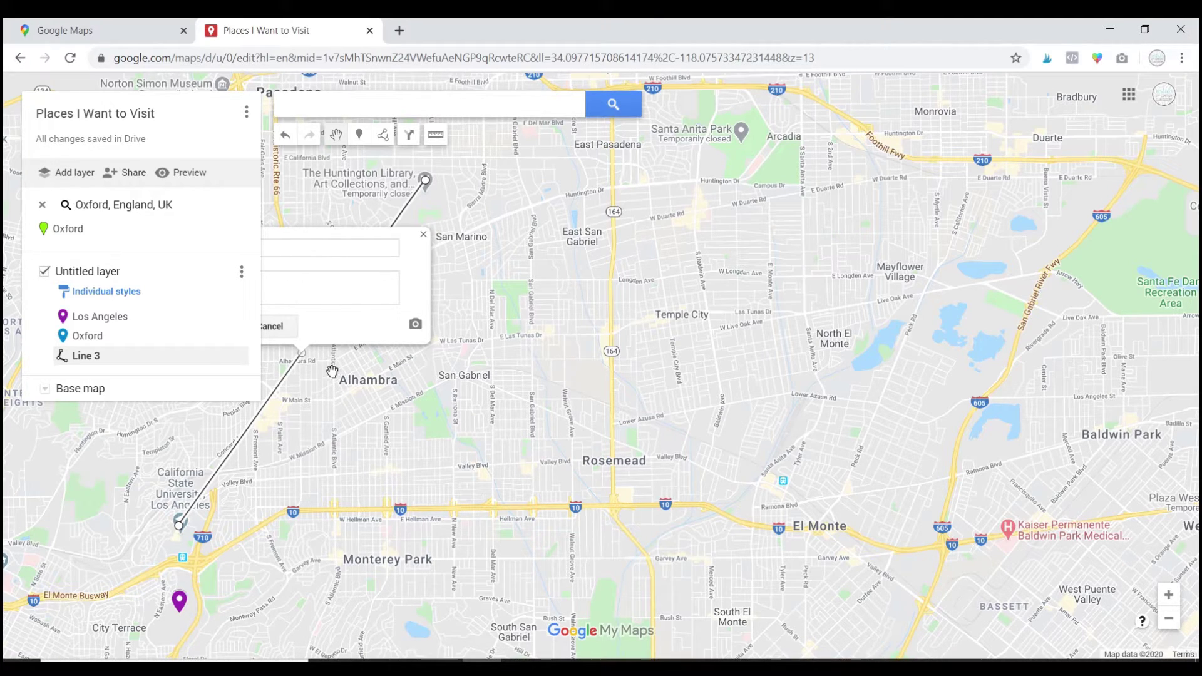
- Measure the distance from California State University, Los Angeles to The Huntington Library along the drawn line
{"action": "left_click", "coordinate": [391, 137]}
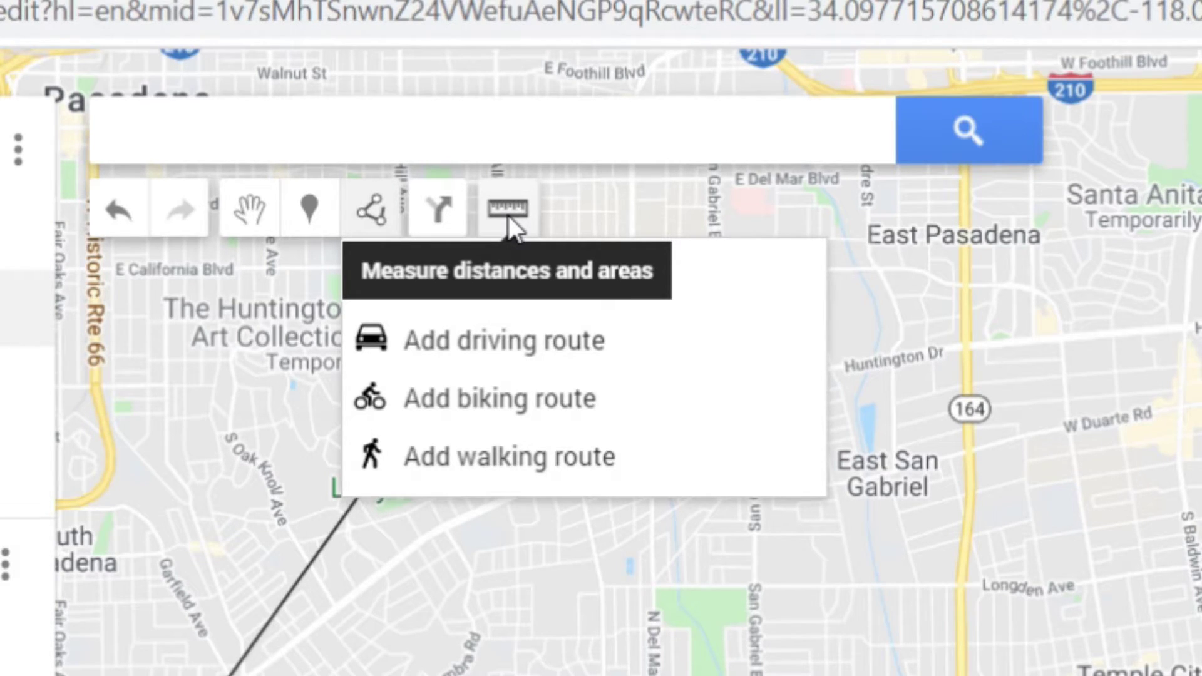
{"action": "left_click", "coordinate": [508, 210]}
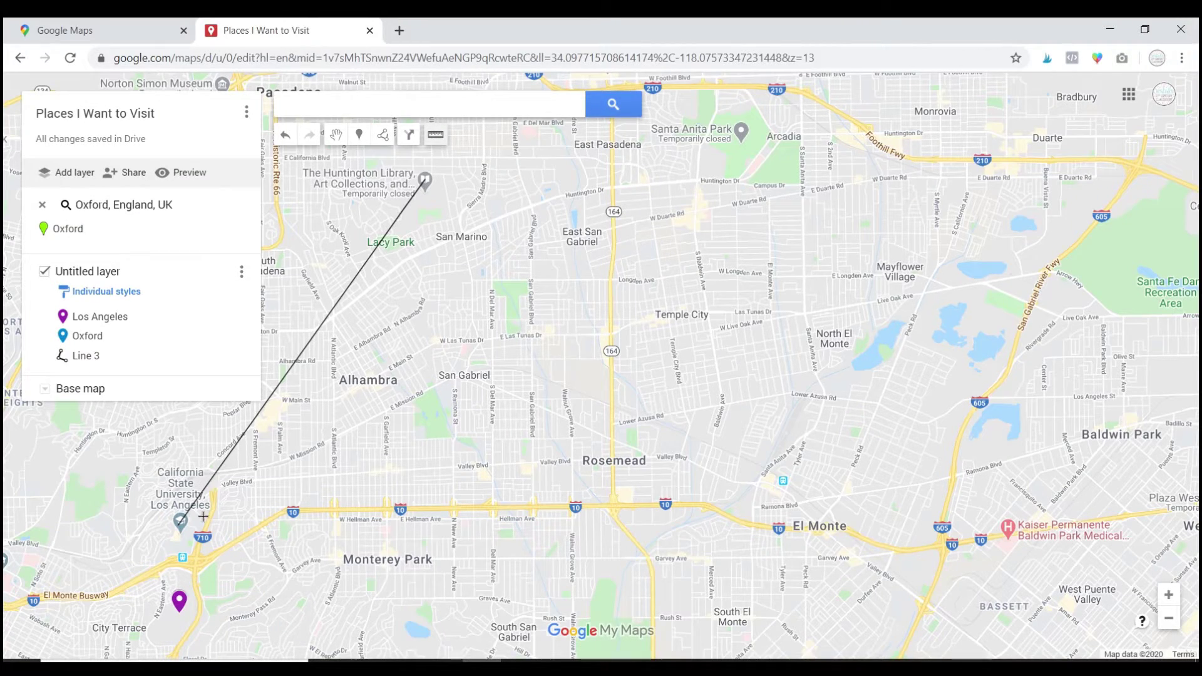
{"action": "left_click", "coordinate": [179, 521]}
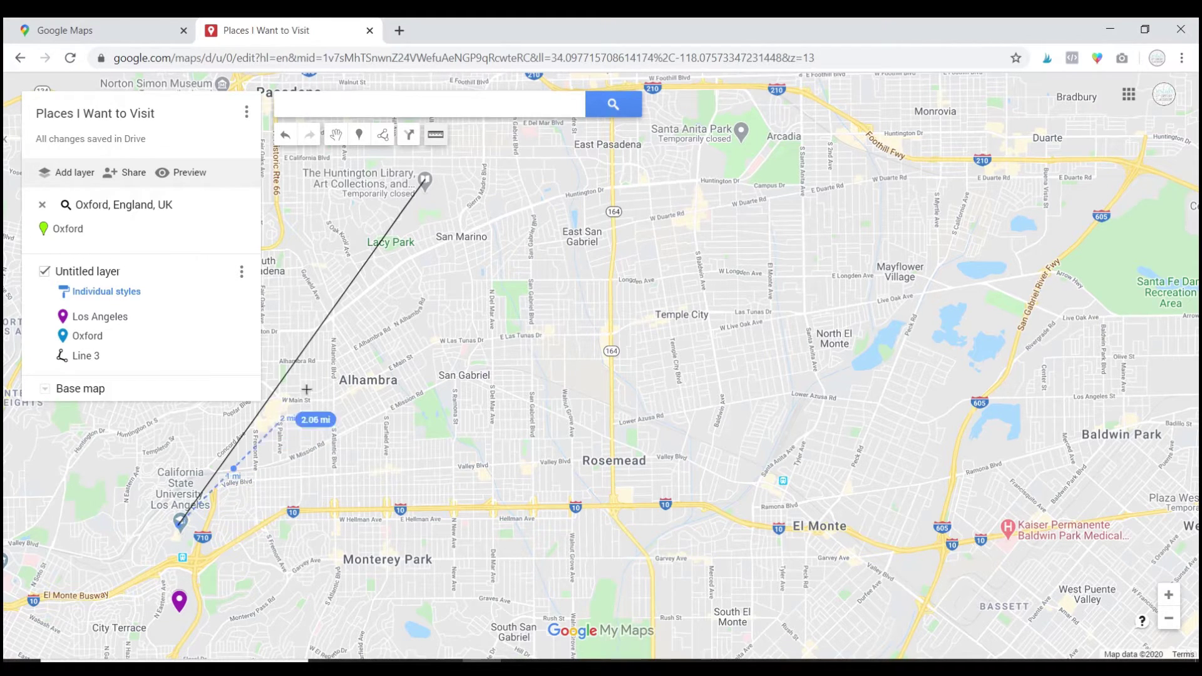
{"action": "left_click", "coordinate": [425, 181]}
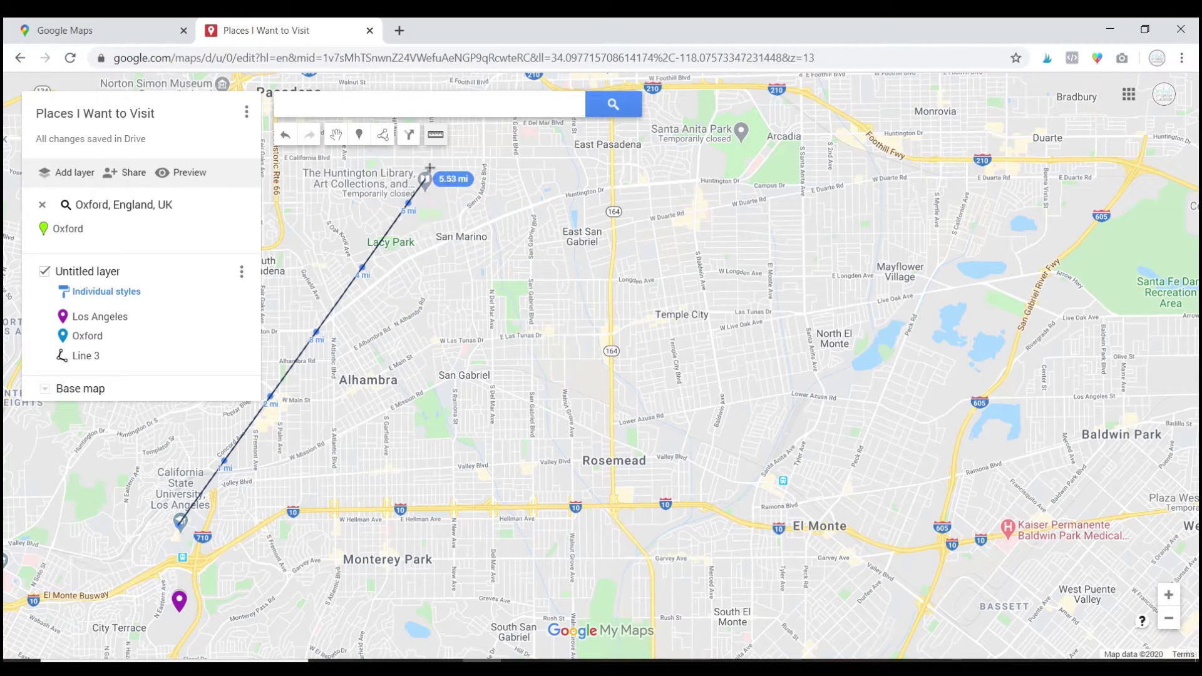
{"action": "double_click", "coordinate": [425, 181]}
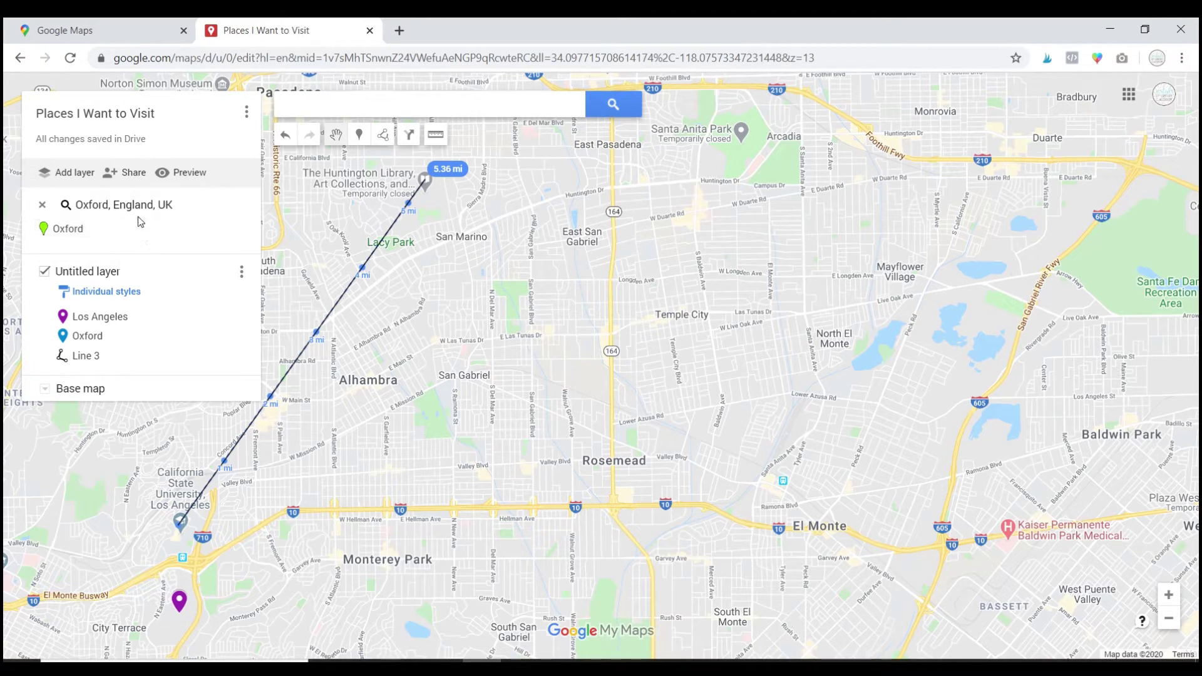
- Review the map's sharing settings and close them without inviting anyone
{"action": "left_click", "coordinate": [132, 177]}
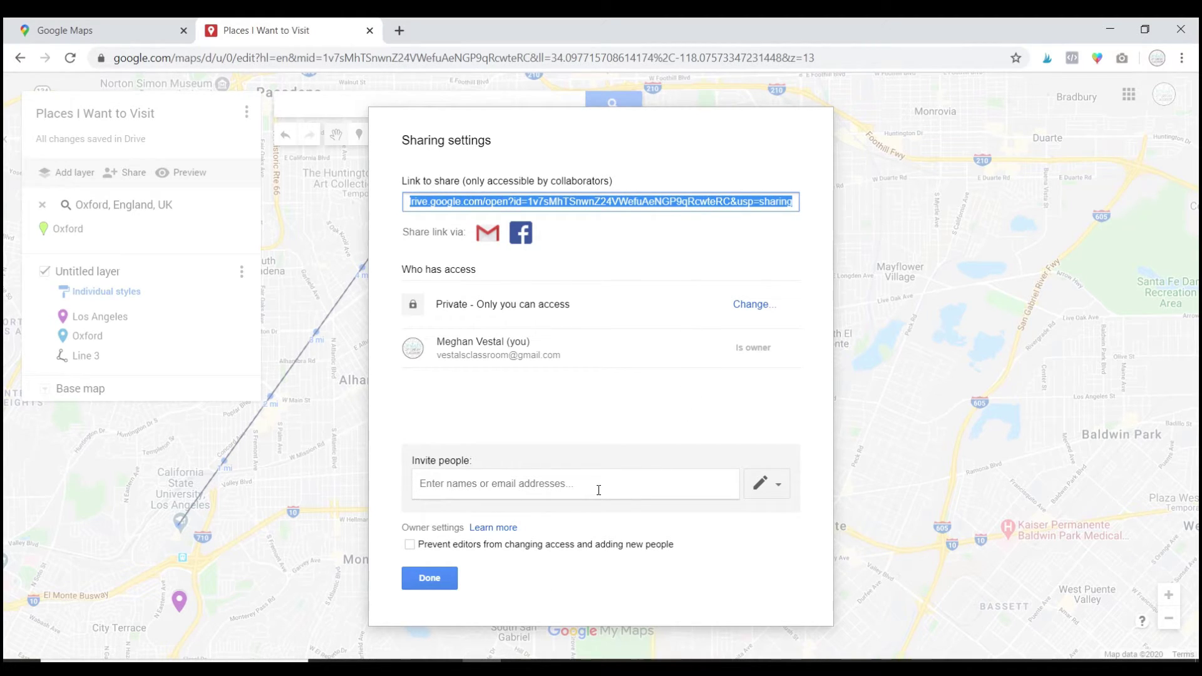
{"action": "left_click", "coordinate": [429, 578]}
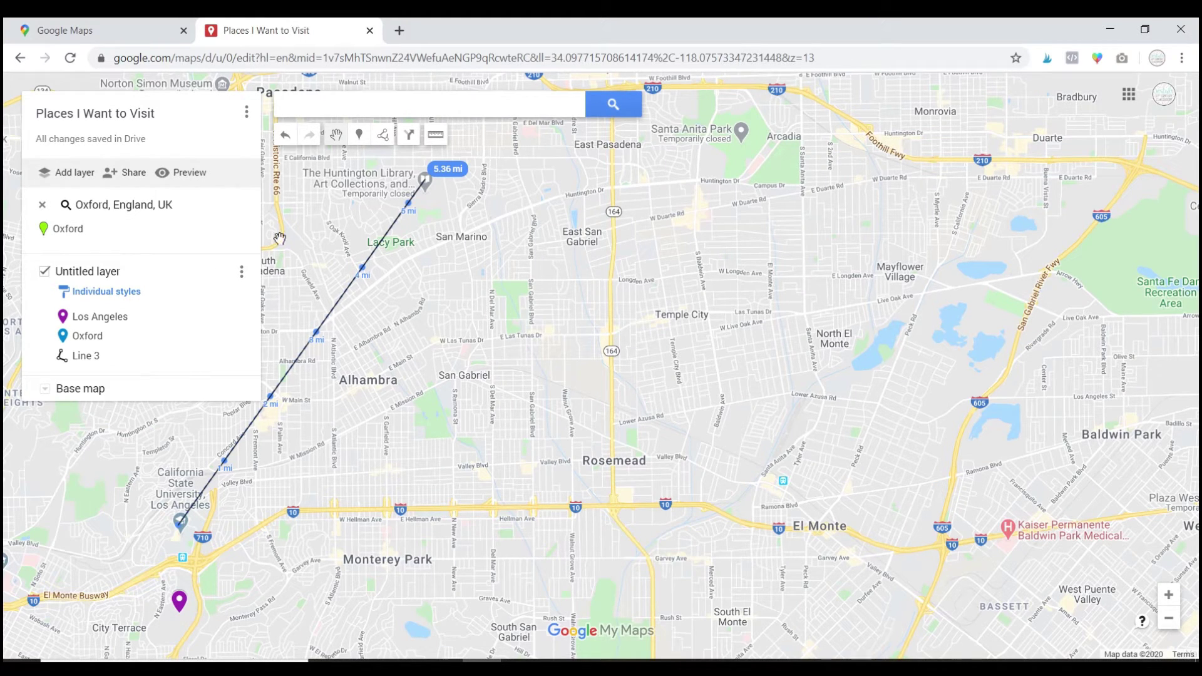
- Preview the map in view-only mode, view the Los Angeles marker's details and return to the list of places
{"action": "left_click", "coordinate": [189, 175]}
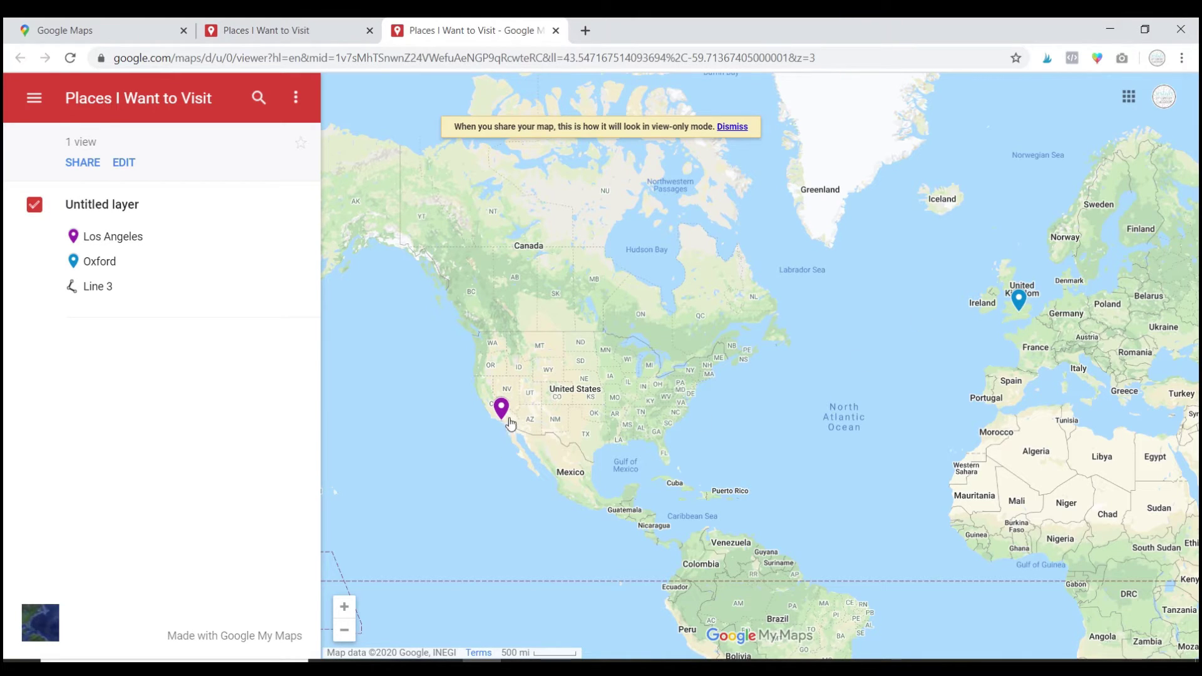
{"action": "left_click", "coordinate": [93, 239]}
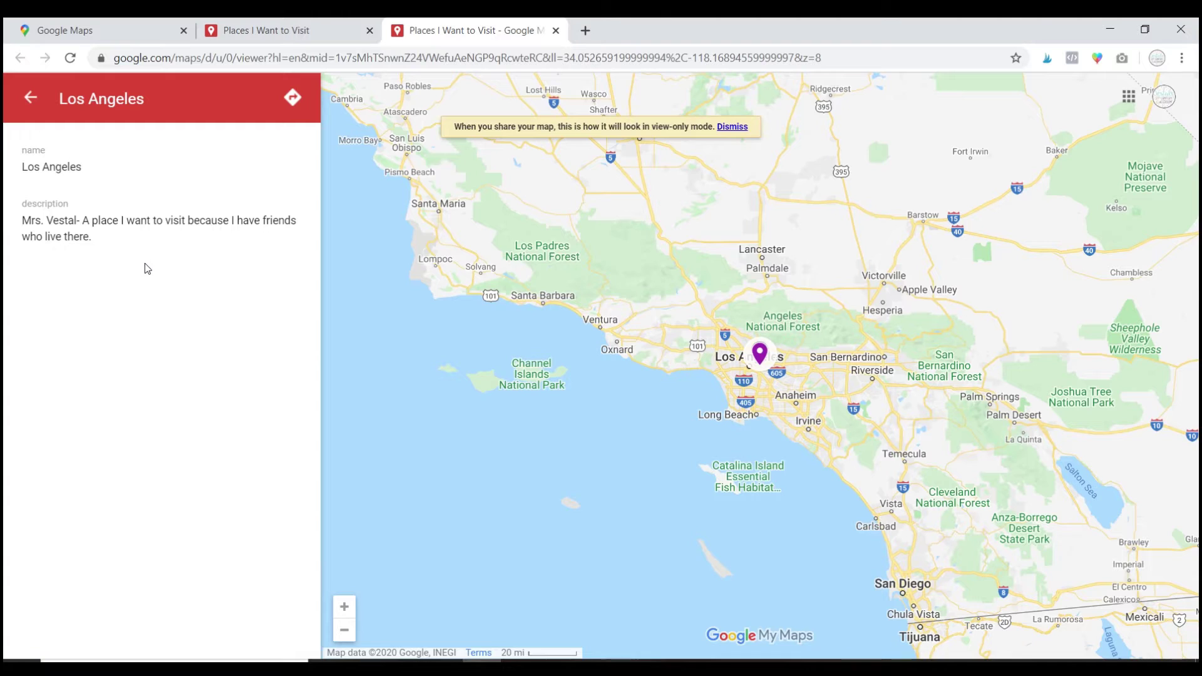
{"action": "left_click", "coordinate": [30, 99]}
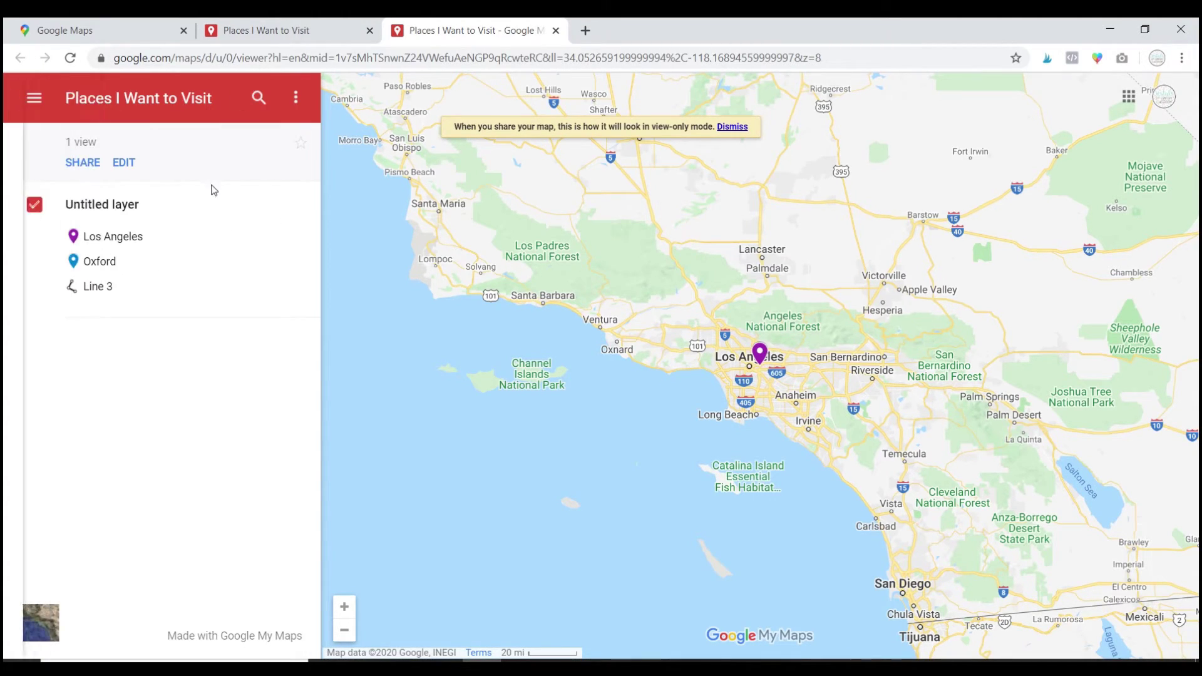